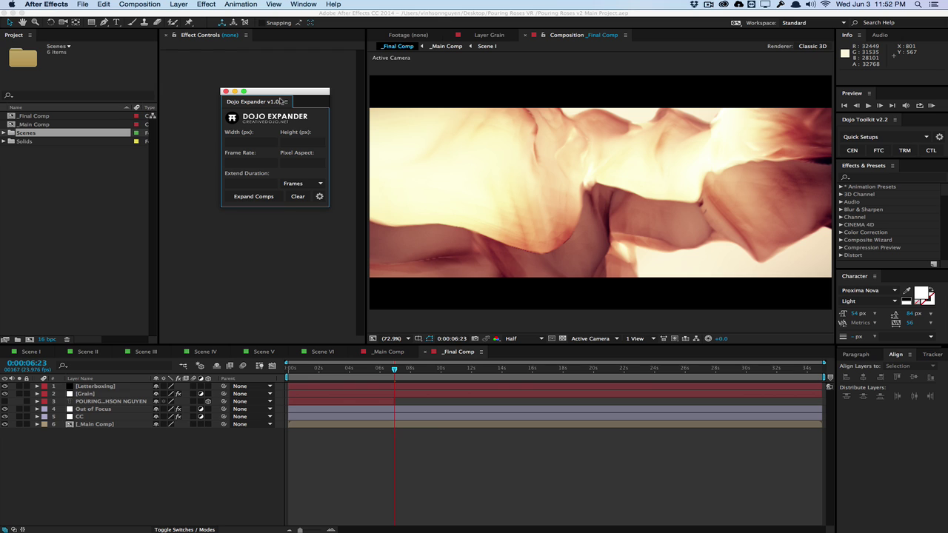
Nudge the Dojo Expander panel down and move the _Final Comp playhead to 0:00:15:01.
drag(283, 93, 282, 109)
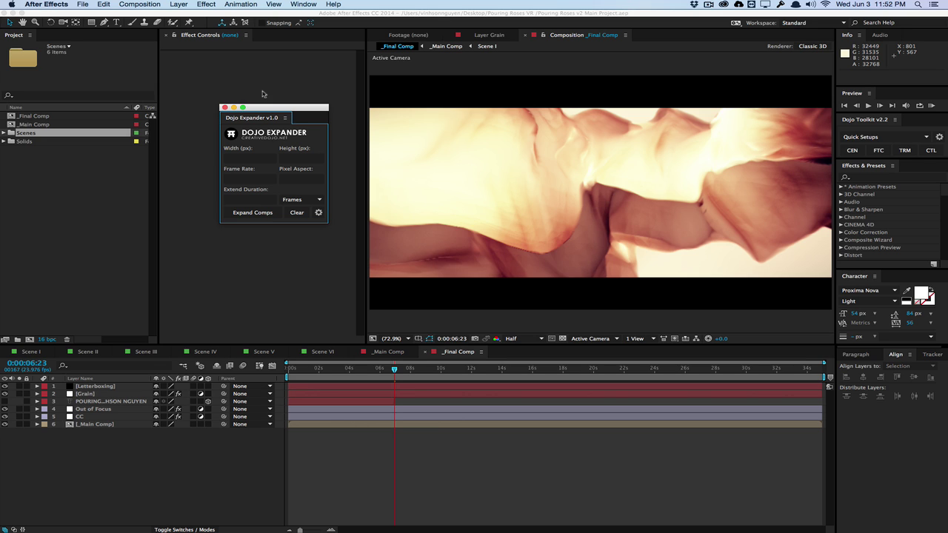
drag(254, 108, 240, 115)
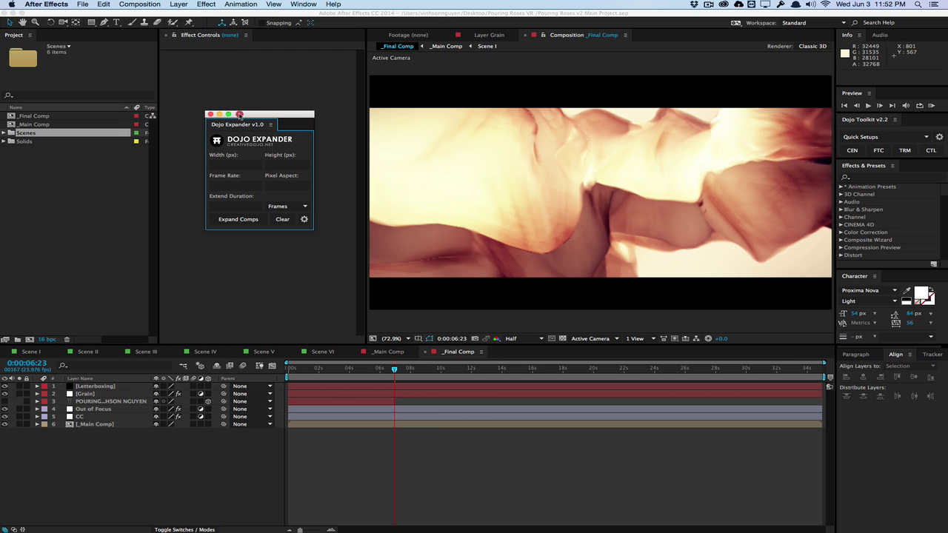
click(220, 274)
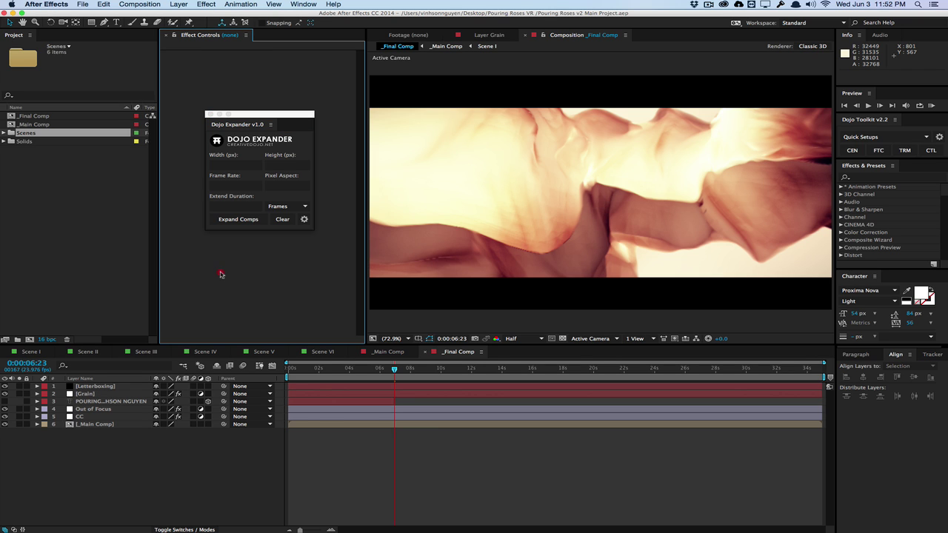
drag(394, 368, 518, 348)
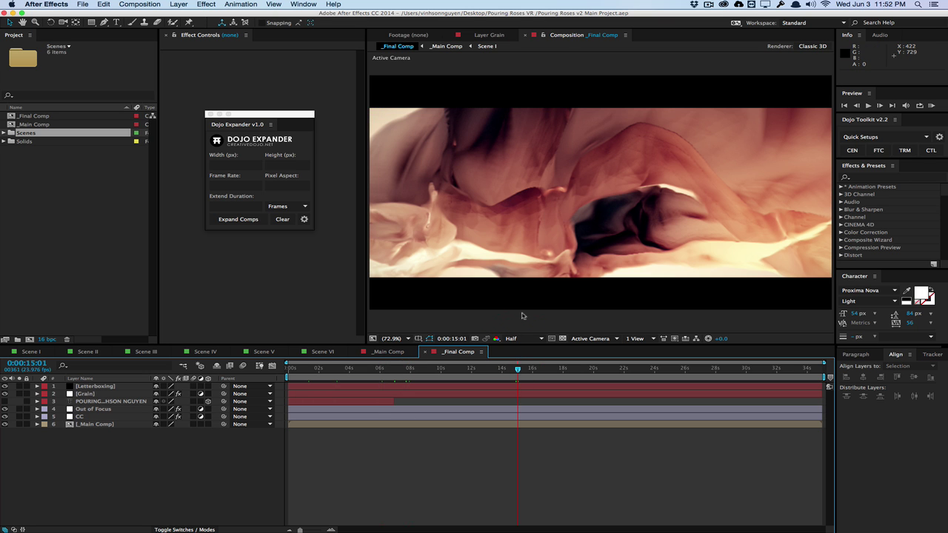
Resize the _Final Comp to 1920×1080 in Composition Settings.
click(139, 5)
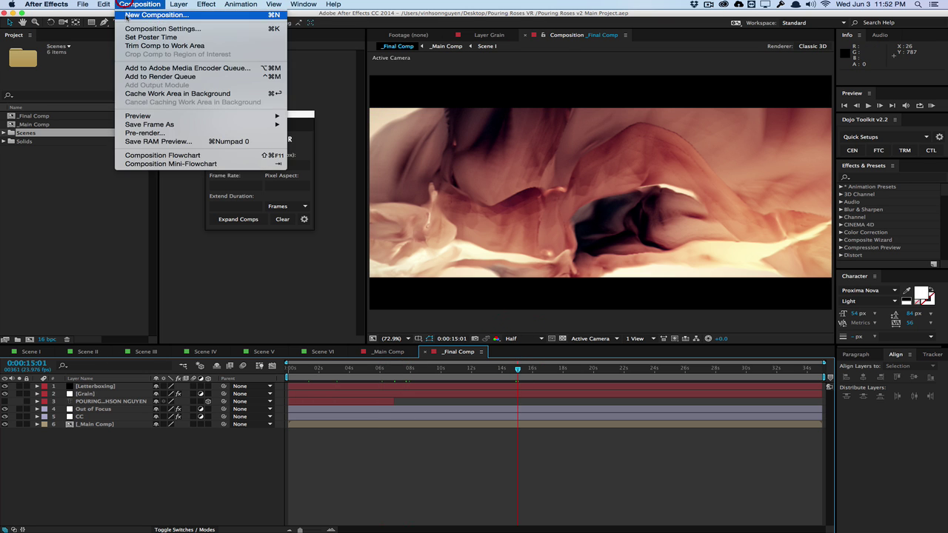
click(129, 29)
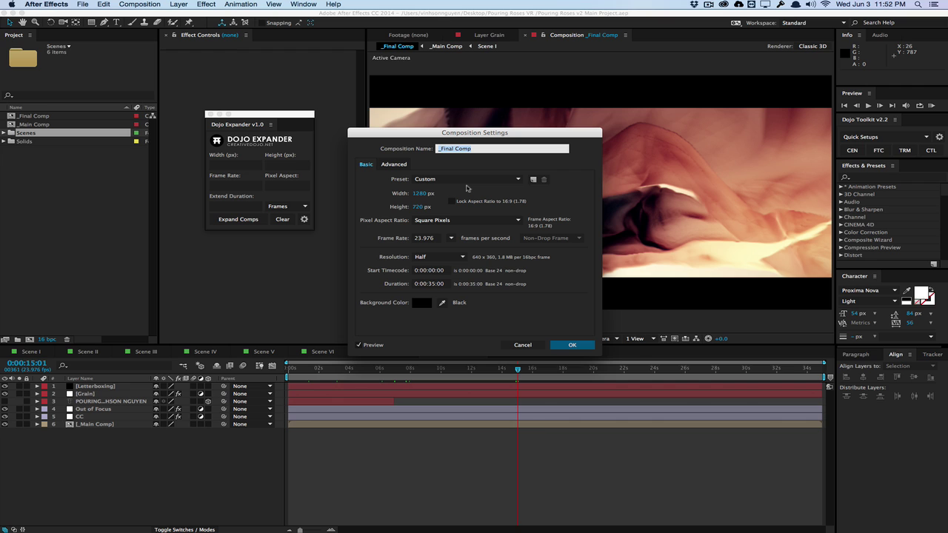
click(420, 194)
text(1920)
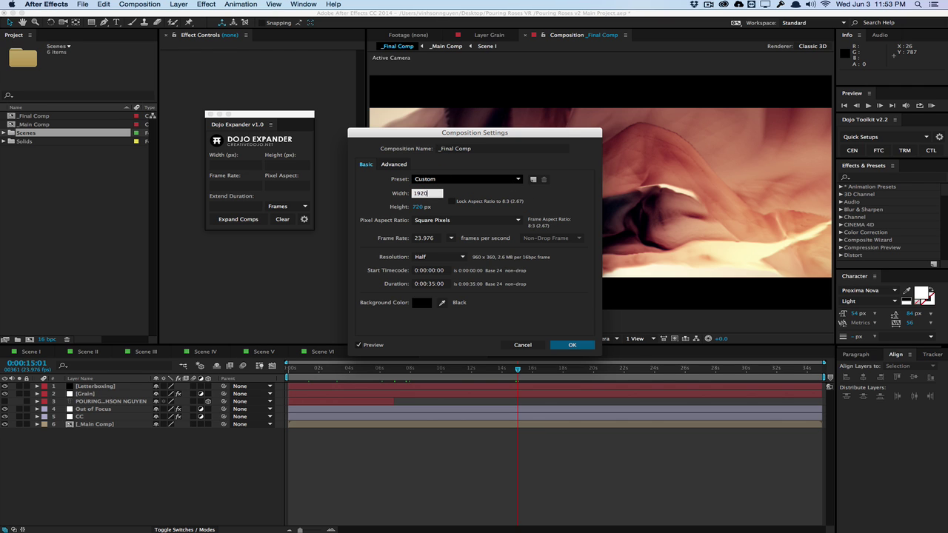
key(Tab)
text(1080)
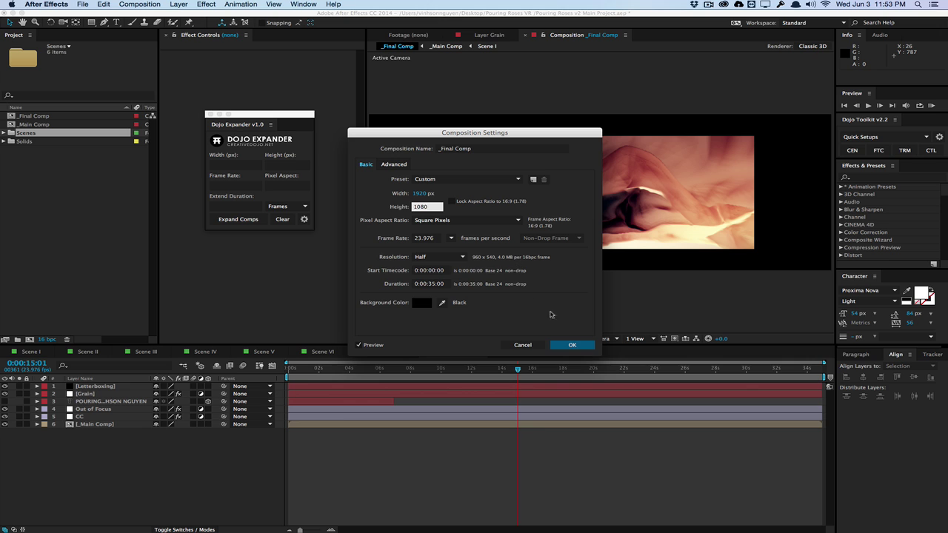
click(572, 345)
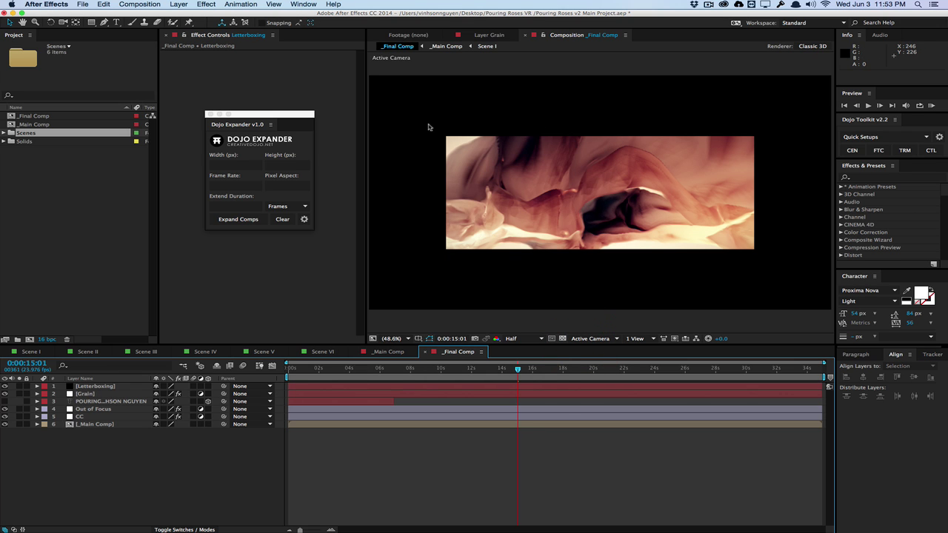
Open the _Main Comp precomp and resize it to 1920×1080.
click(101, 424)
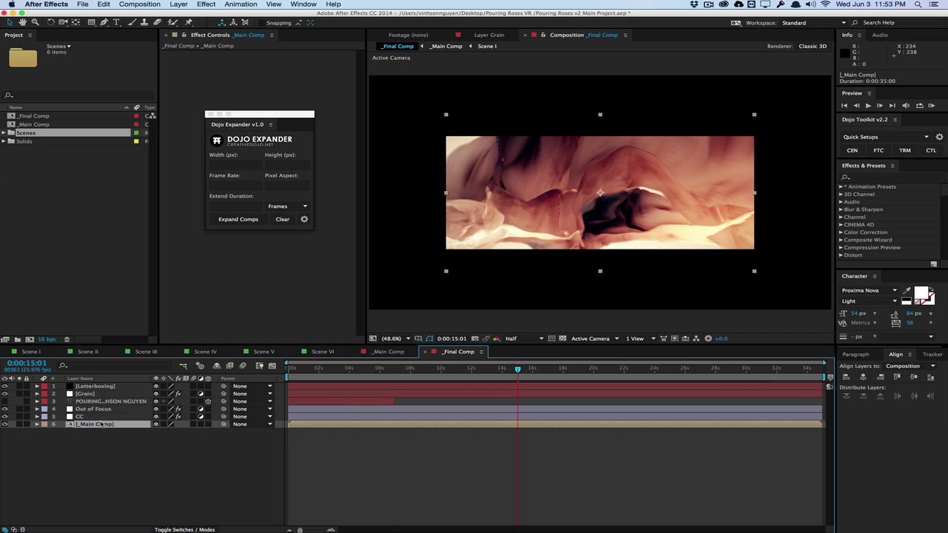
double_click(102, 424)
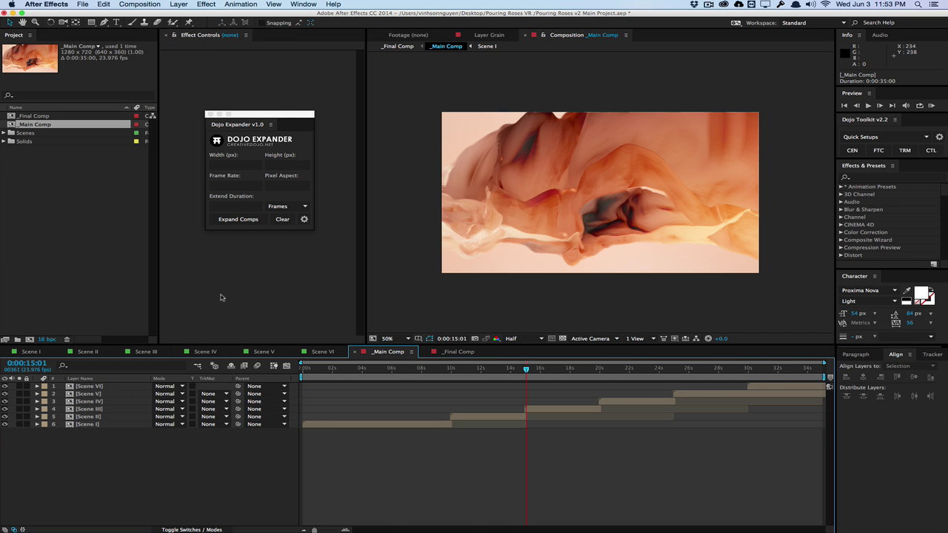
click(138, 4)
click(162, 28)
click(427, 192)
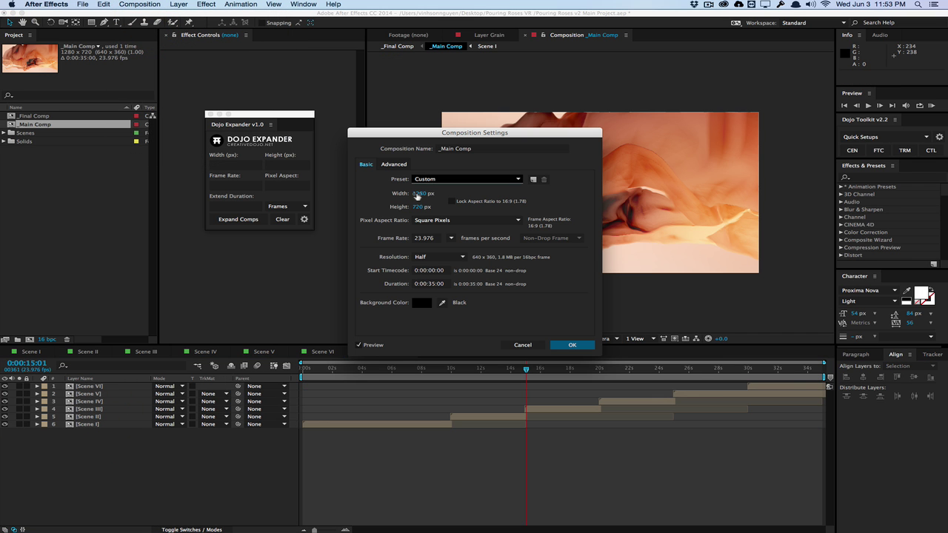
text(1920)
key(Tab)
text(1080)
key(Return)
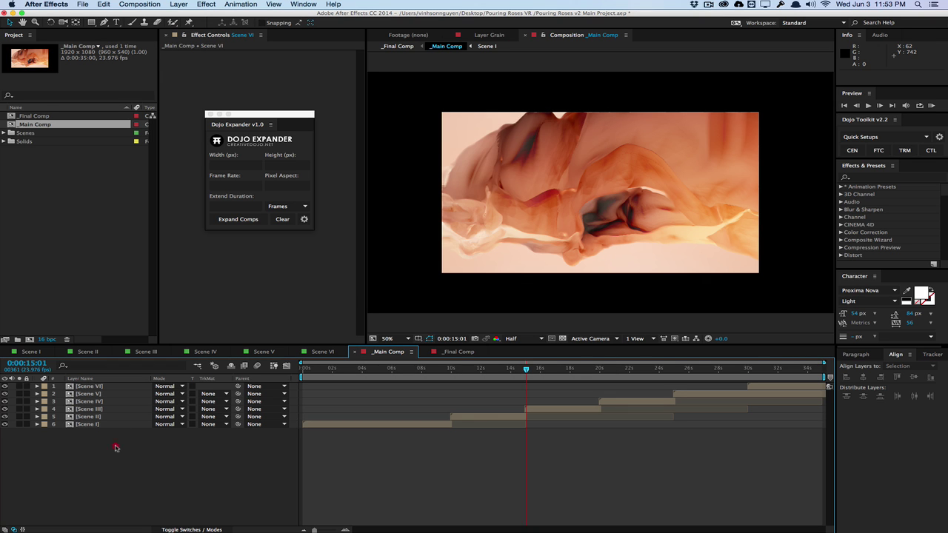
Select all six scene layers and recheck that _Main Comp stays 1920×1080.
key(super+a)
click(156, 4)
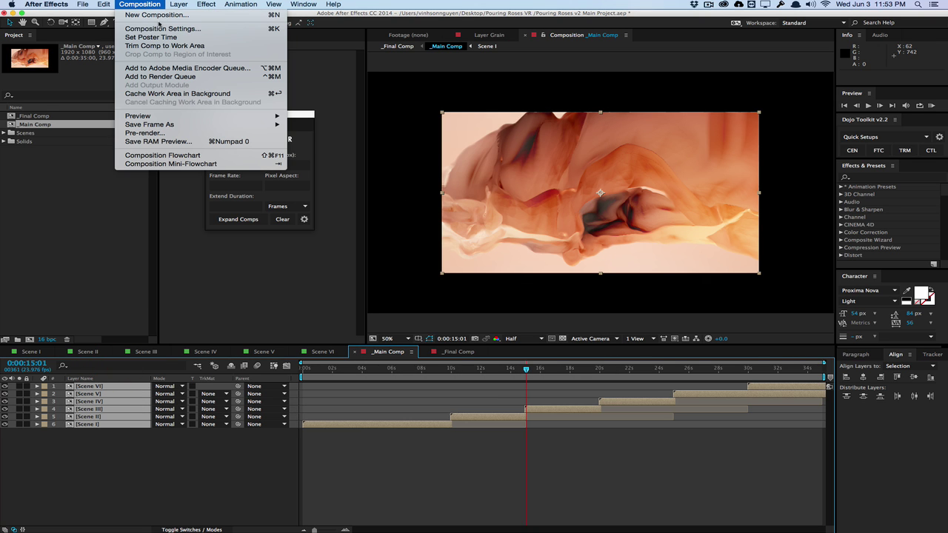
click(159, 27)
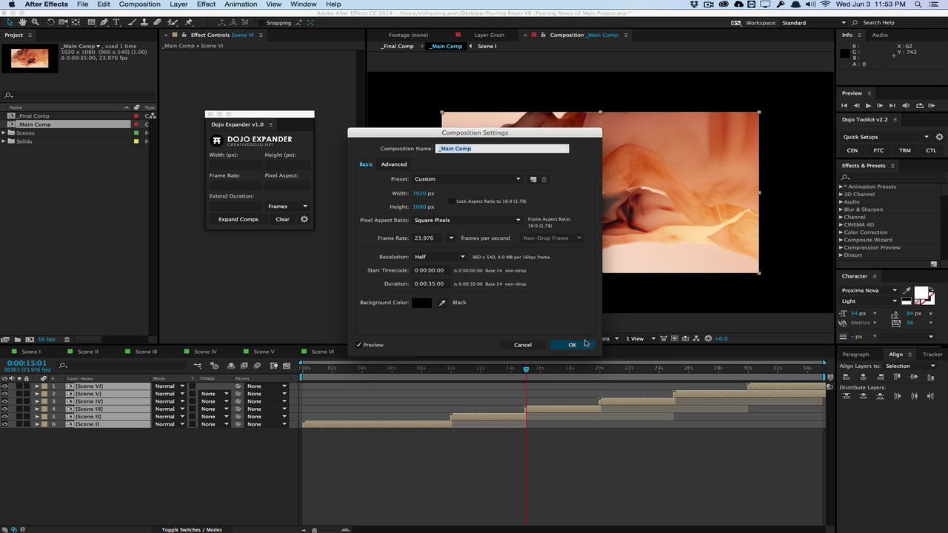
click(572, 345)
click(108, 436)
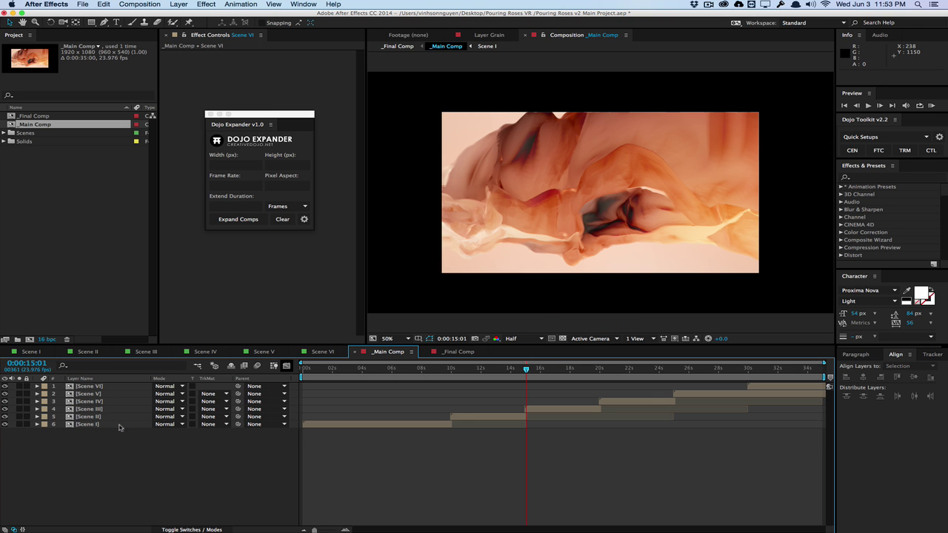
Open the Scene I precomp and set its composition width to 1920.
double_click(88, 424)
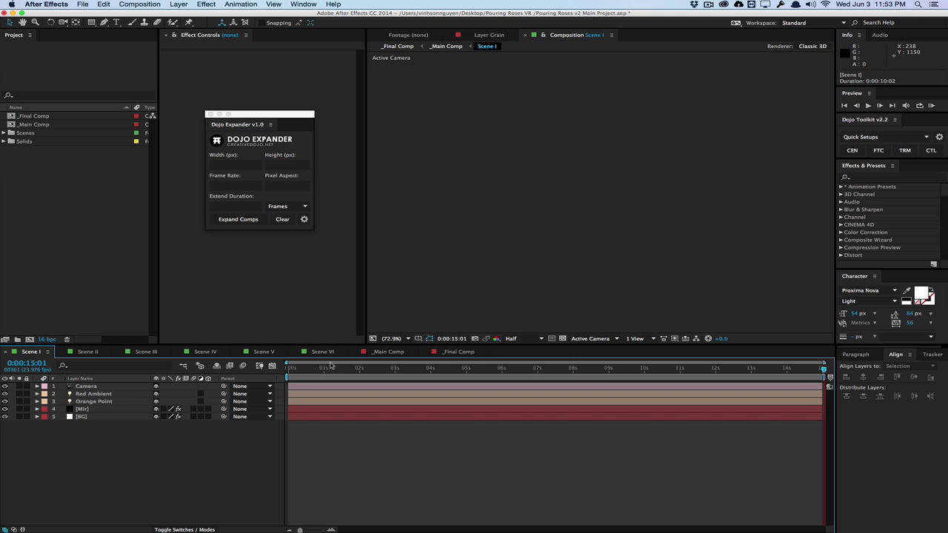
click(327, 367)
click(139, 5)
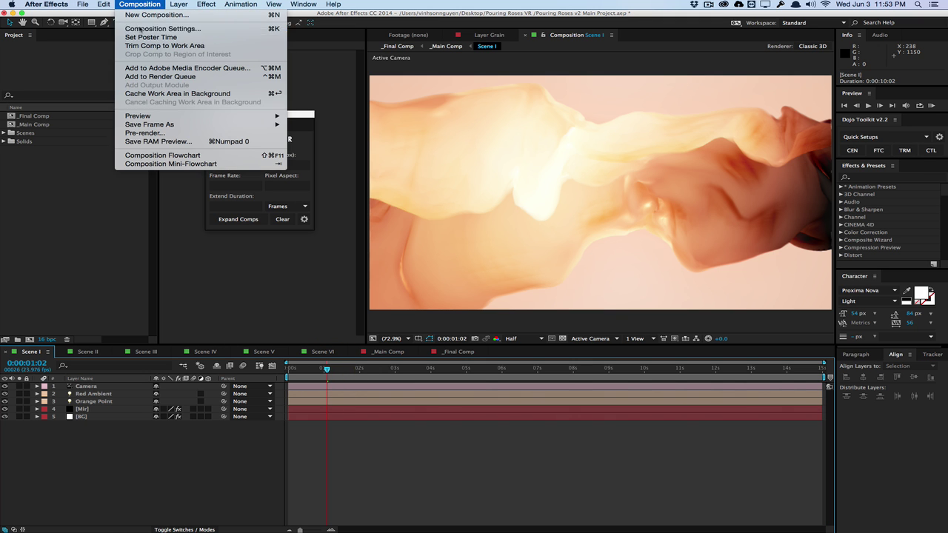
click(140, 29)
click(428, 193)
text(192)
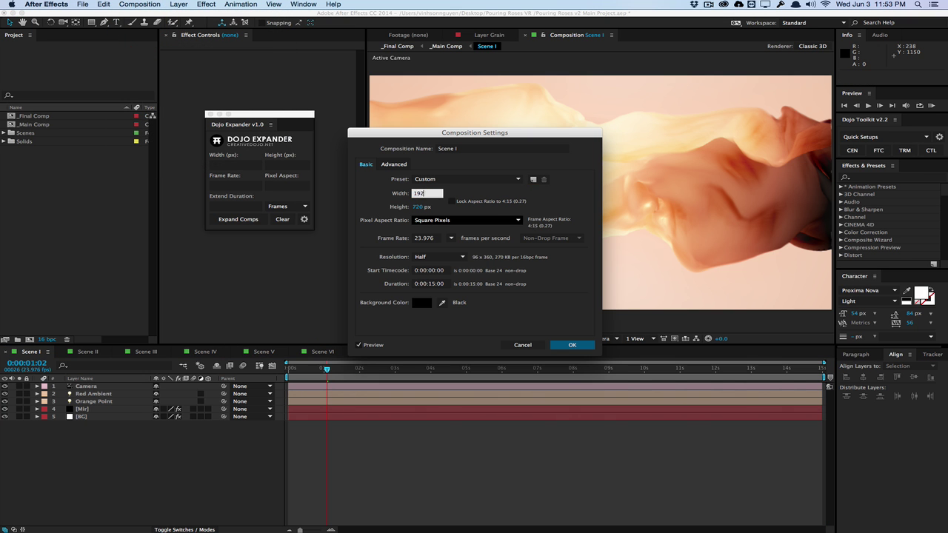
text(0)
key(Return)
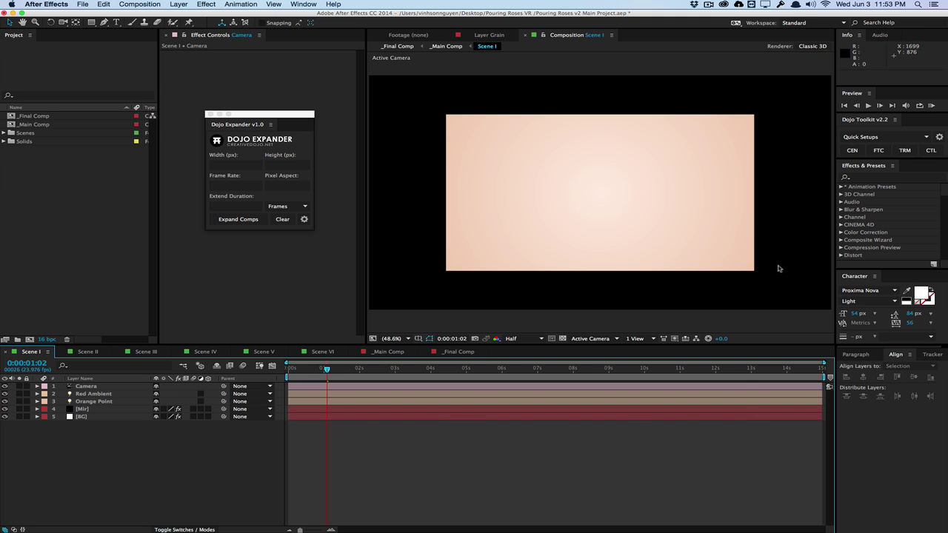
Resize the BG solid to 1920×1080 in Solid Settings.
click(81, 417)
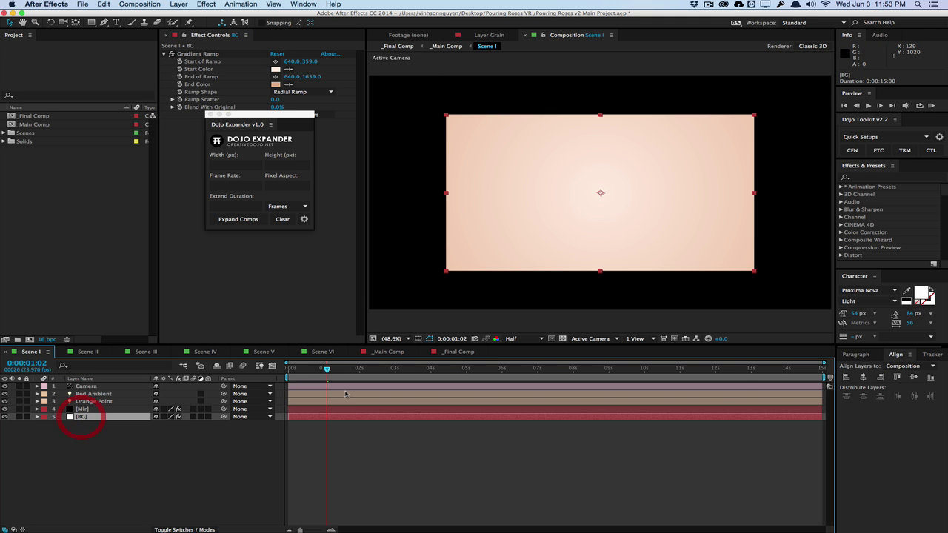
click(179, 4)
click(183, 27)
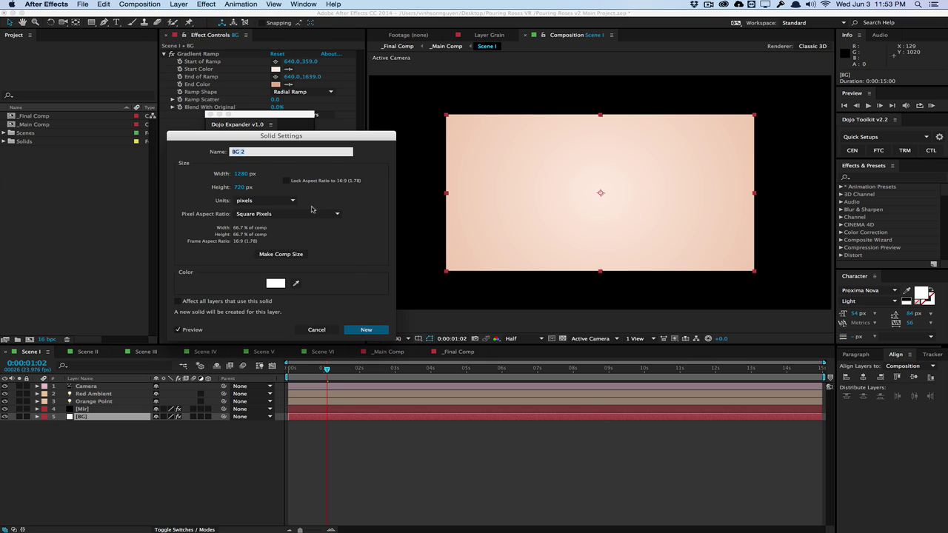
click(242, 174)
text(19220)
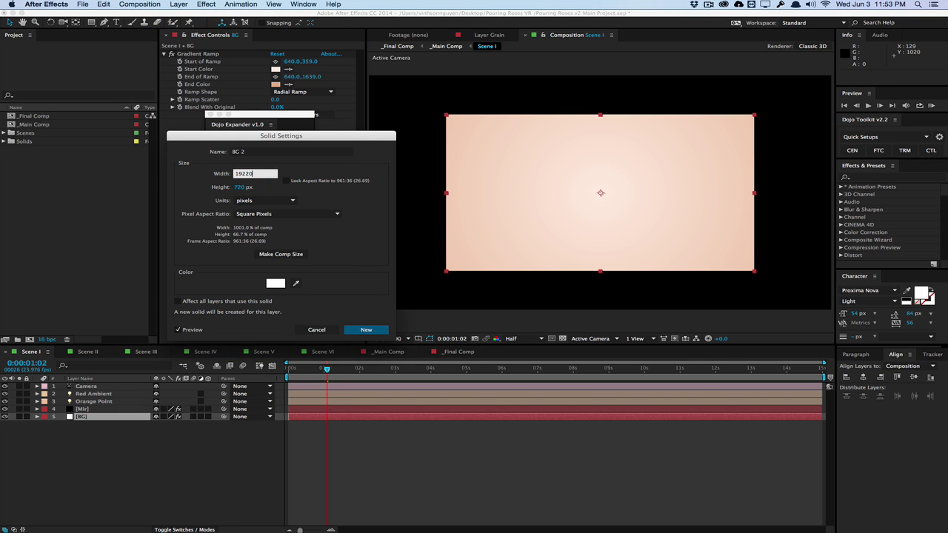
key(BackSpace)
key(BackSpace)
text(0)
key(Tab)
text(1080)
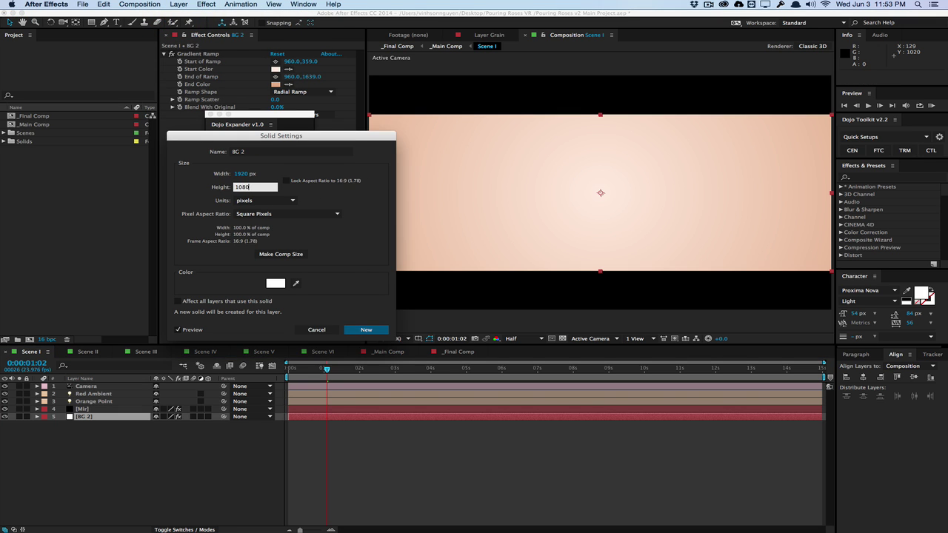
key(Return)
Resize the Mir solid to 1920×1080 in Solid Settings.
shift+click(83, 409)
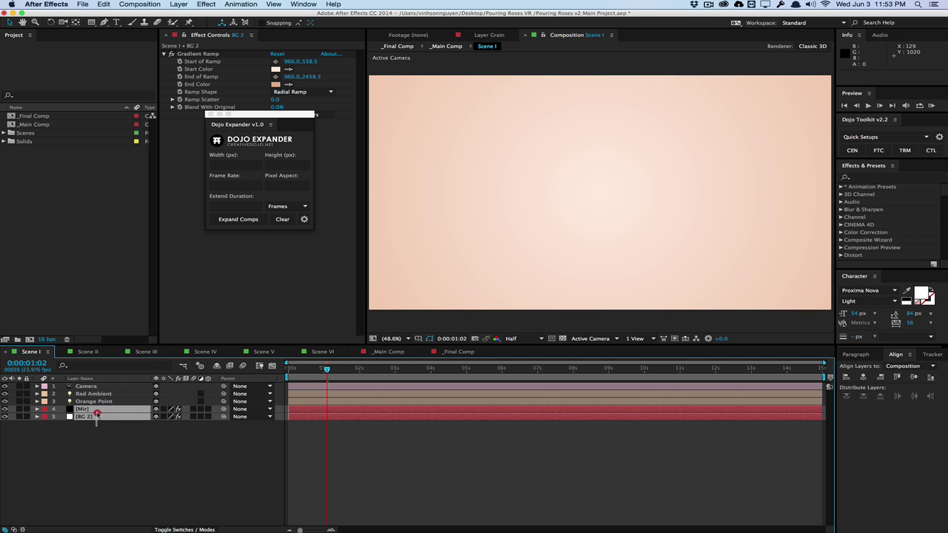
click(185, 3)
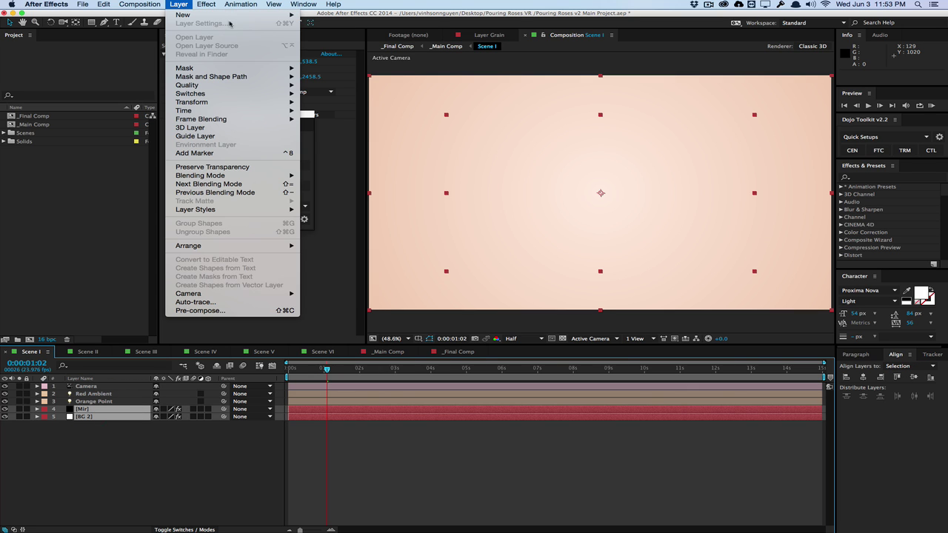
click(193, 455)
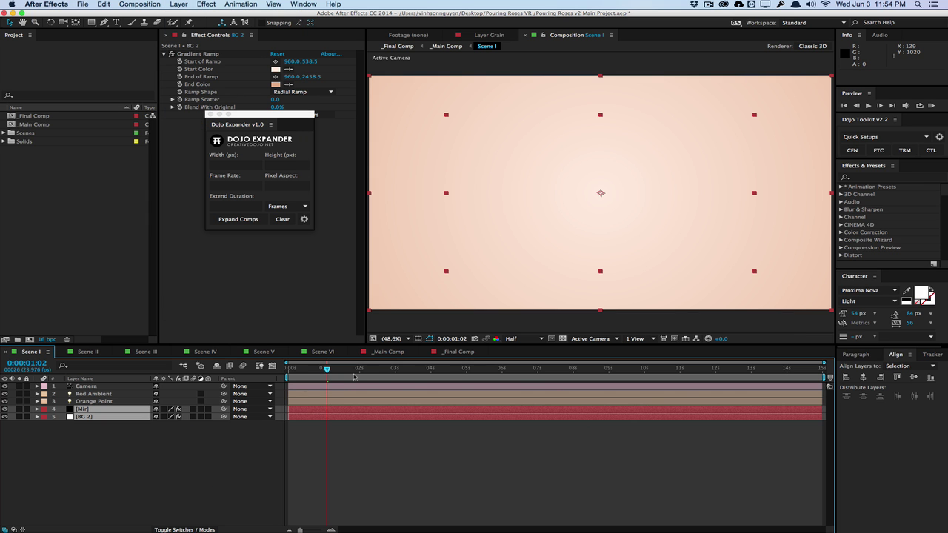
click(127, 409)
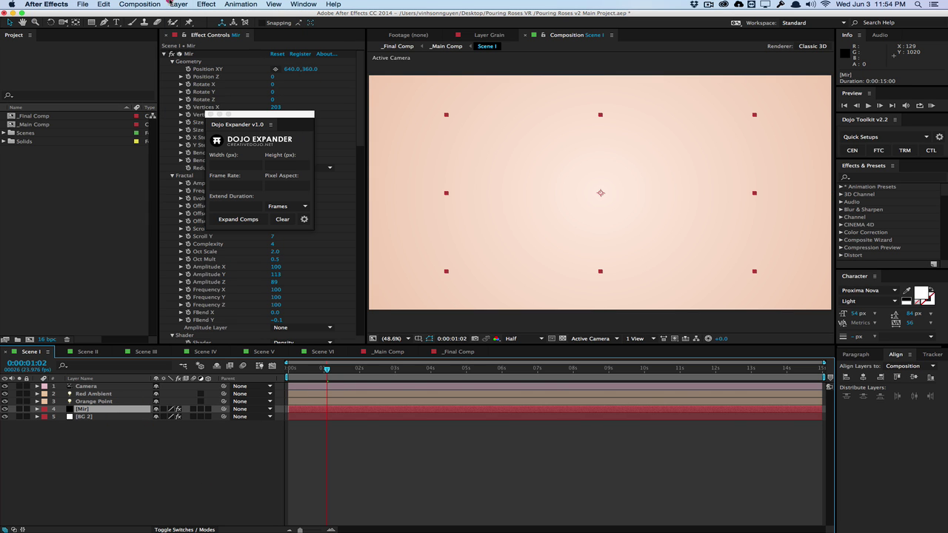
click(179, 4)
click(178, 23)
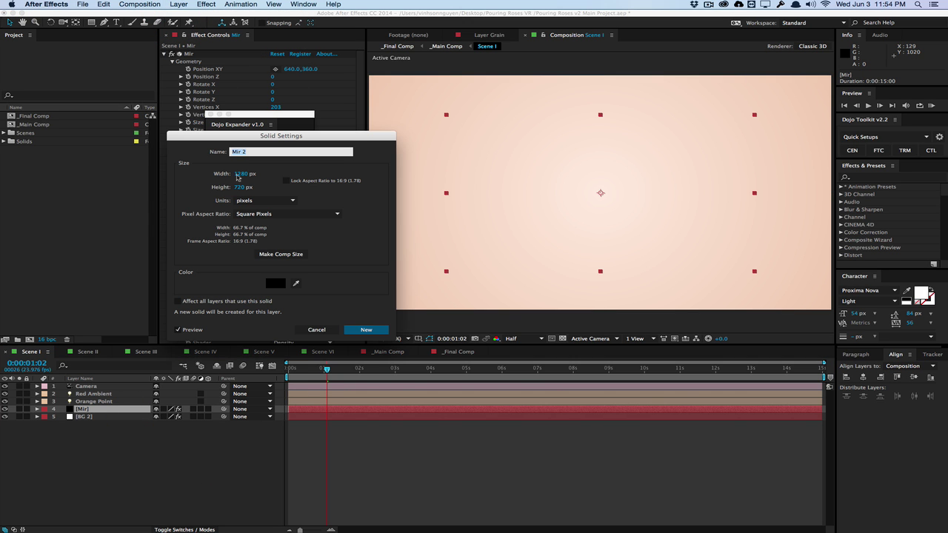
click(238, 174)
text(1920)
key(Tab)
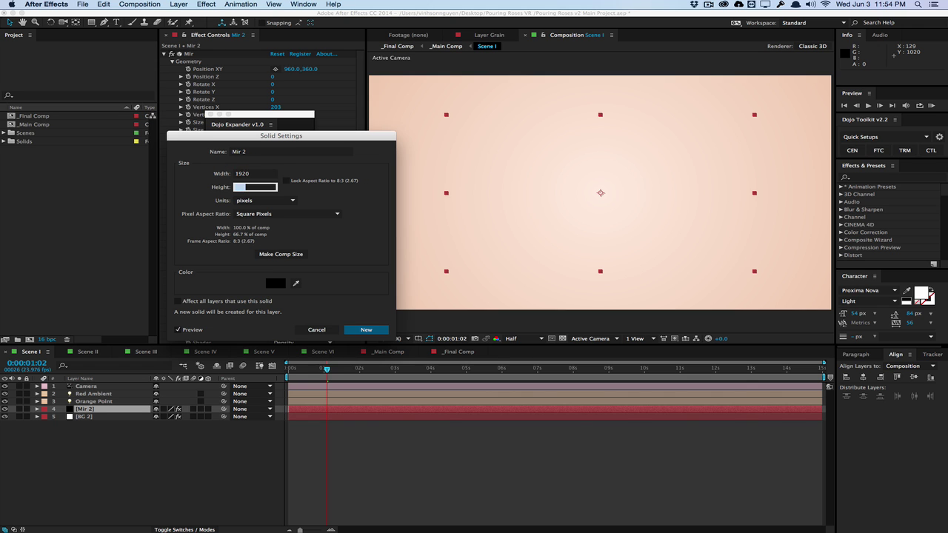
text(1080)
key(Return)
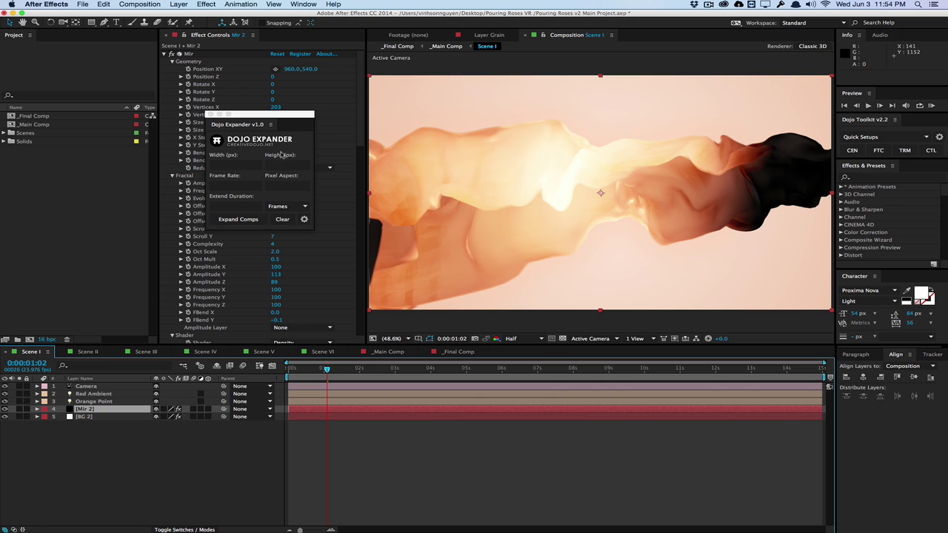
click(276, 112)
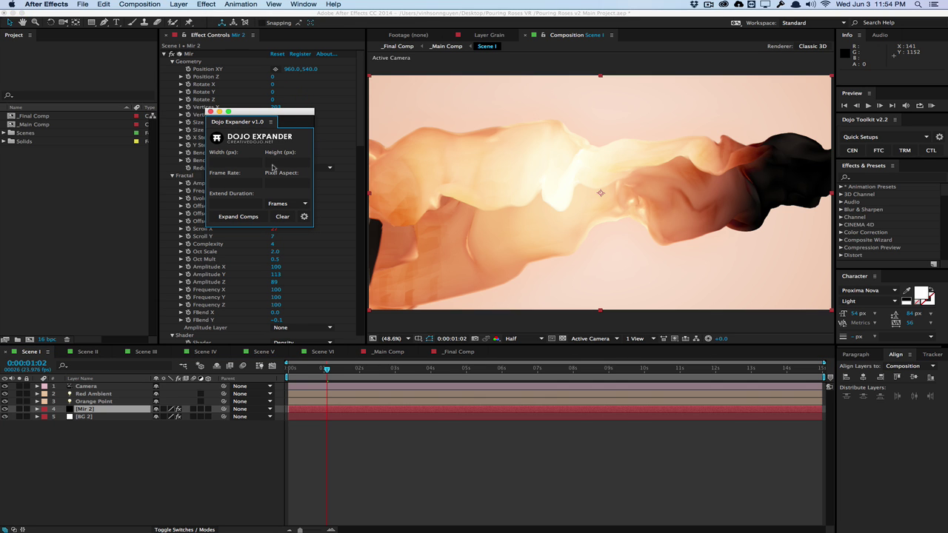
Switch to the _Final Comp at 0:00:05:03 and check its composition settings unchanged.
key(shift+period)
key(shift+period)
key(shift+period)
key(shift+period)
key(shift+period)
key(shift+period)
key(shift+period)
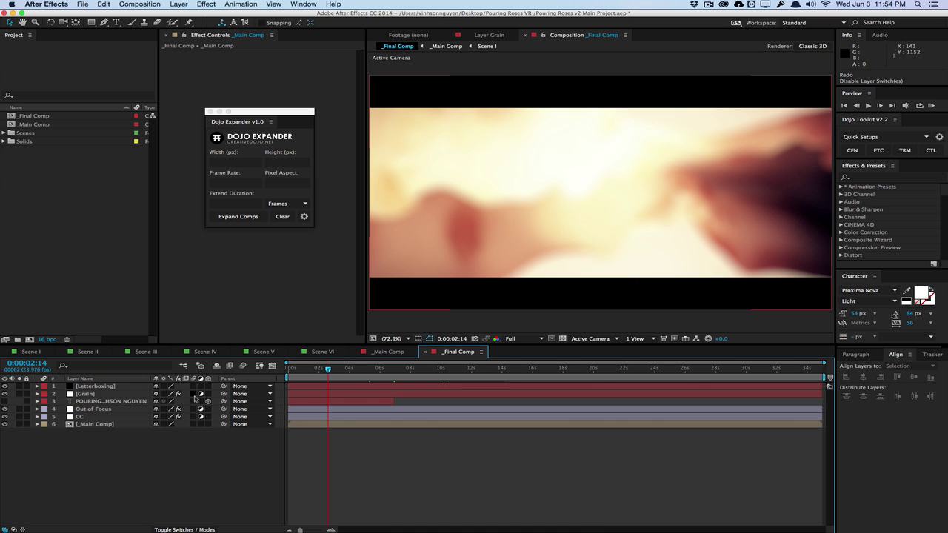
click(366, 370)
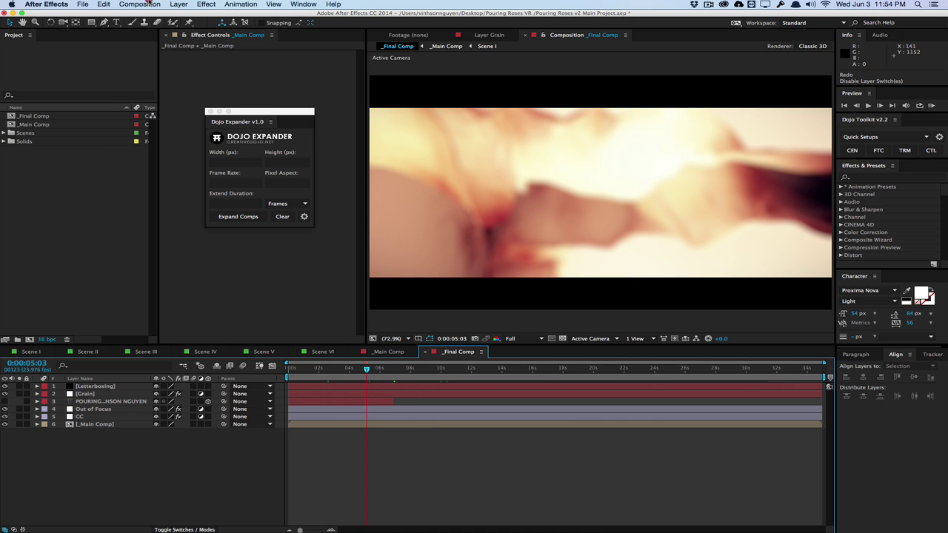
click(140, 5)
click(151, 27)
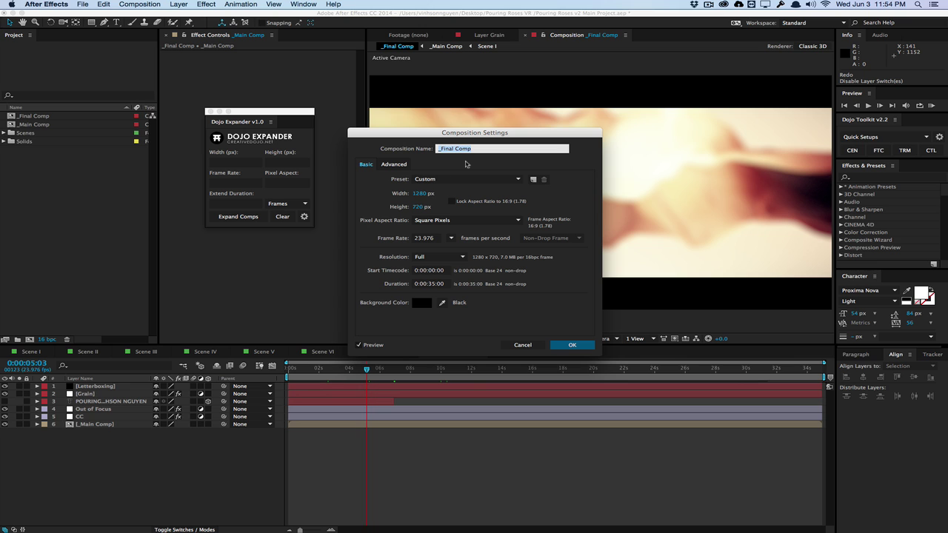
click(574, 345)
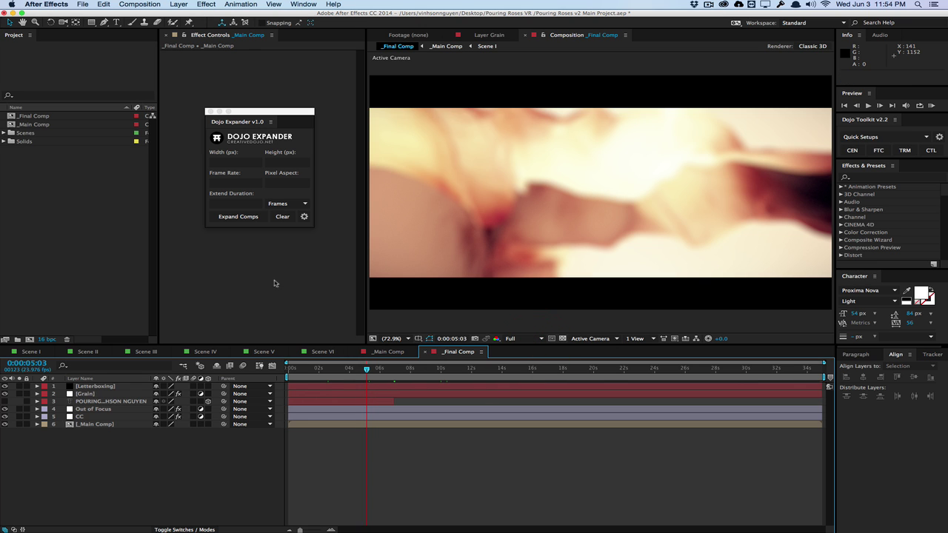
Nudge the Dojo Expander panel up and keep Frames as its duration unit.
drag(303, 112, 302, 109)
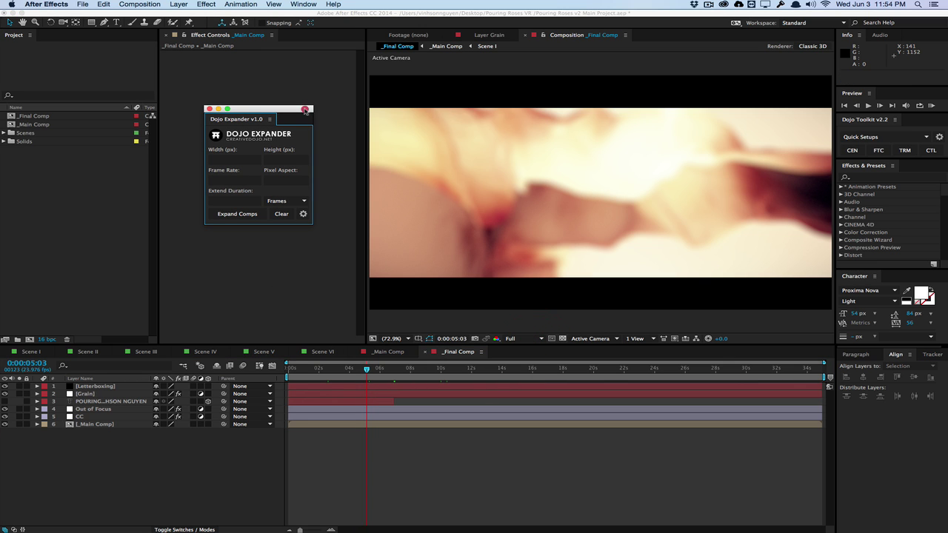
click(209, 453)
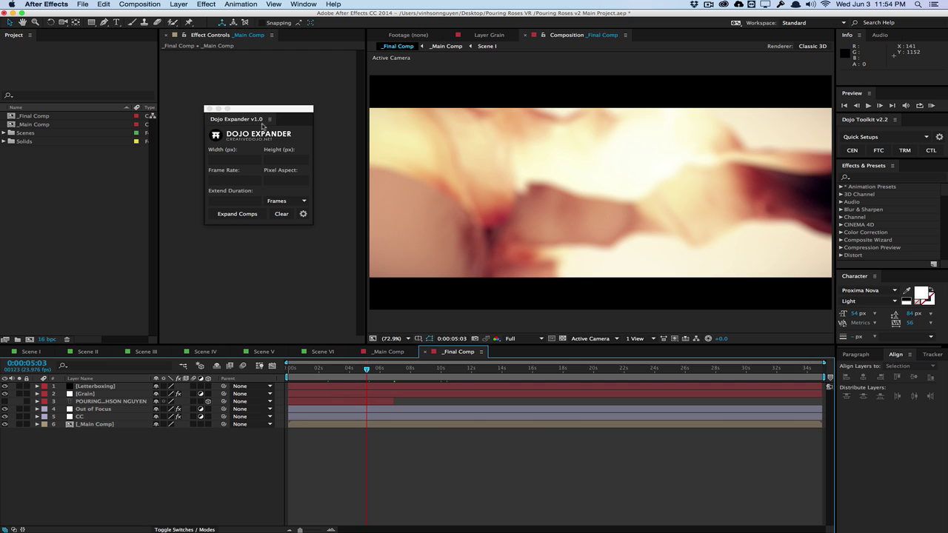
drag(262, 109, 261, 104)
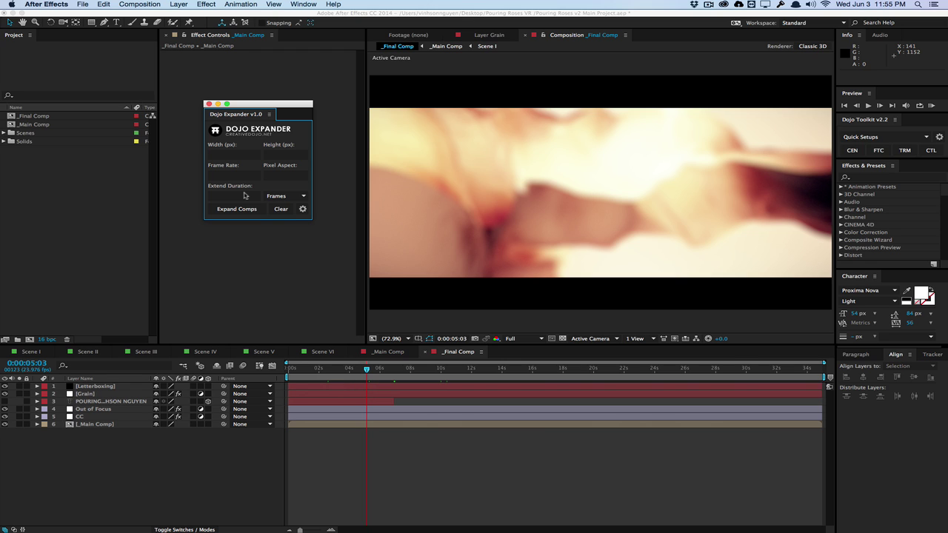
click(280, 196)
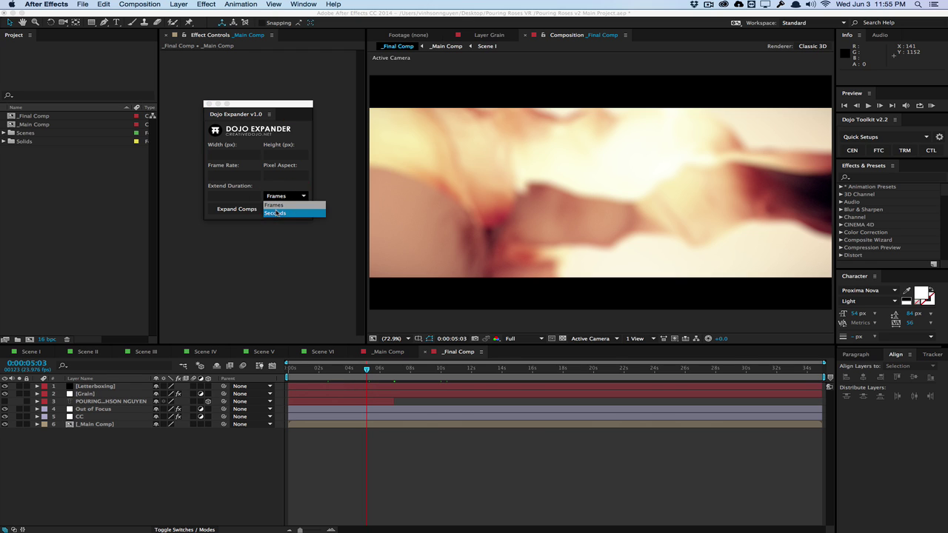
click(278, 182)
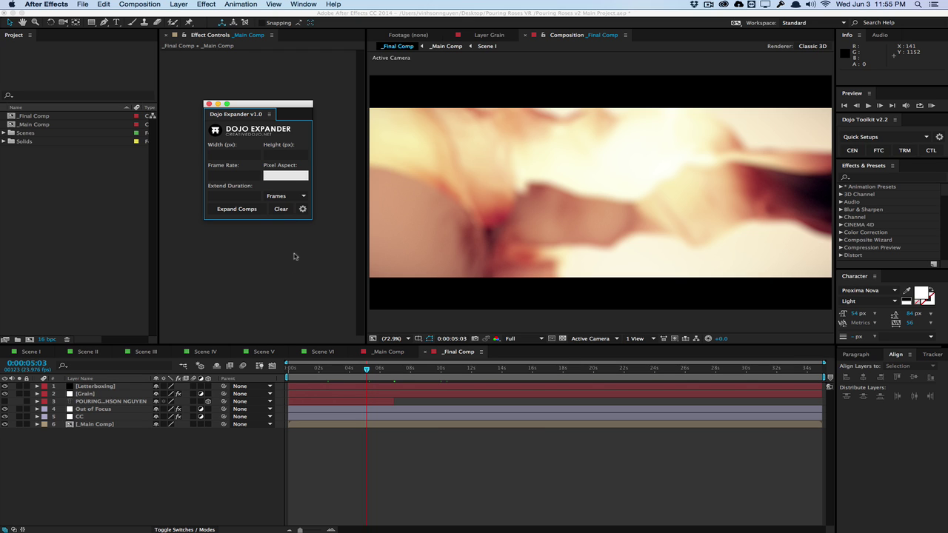
Enable Update nested compositions in the Dojo Expander settings window.
click(302, 210)
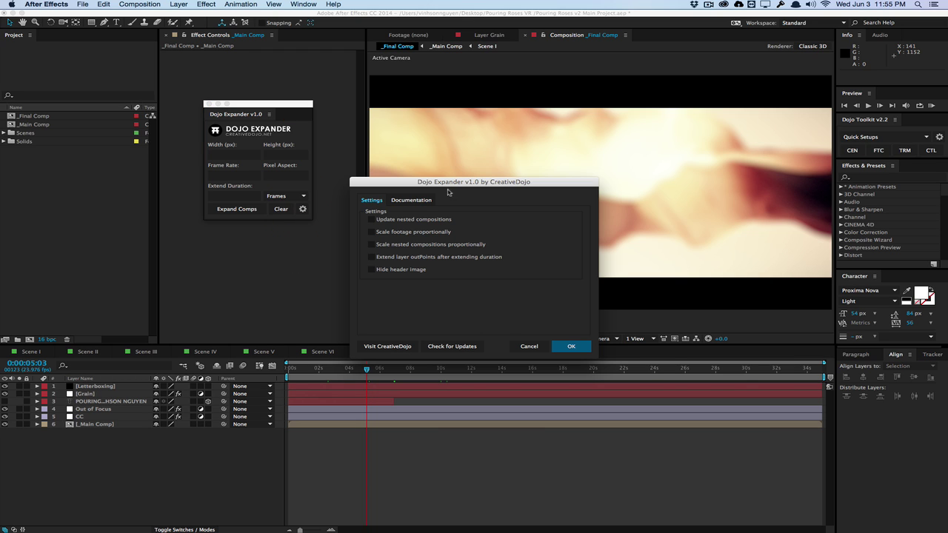
drag(454, 178, 476, 133)
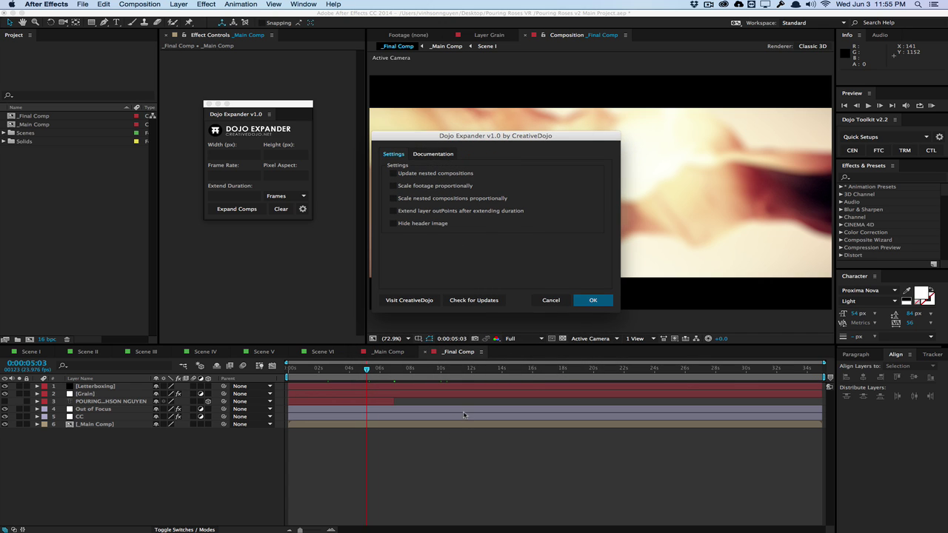
click(479, 292)
click(393, 174)
Enter width 1920 and height 1080 in Dojo Expander, keep the frame rate, and run the expansion.
click(591, 302)
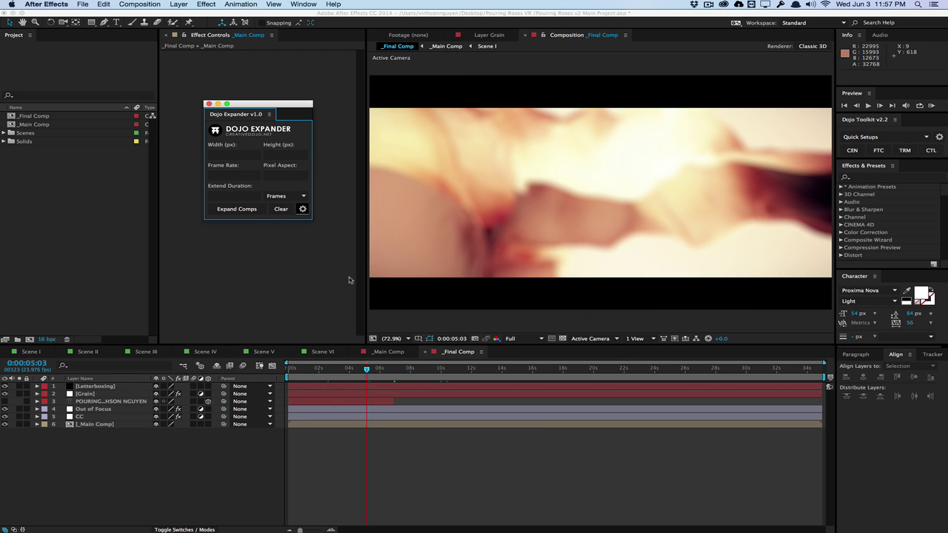
click(252, 154)
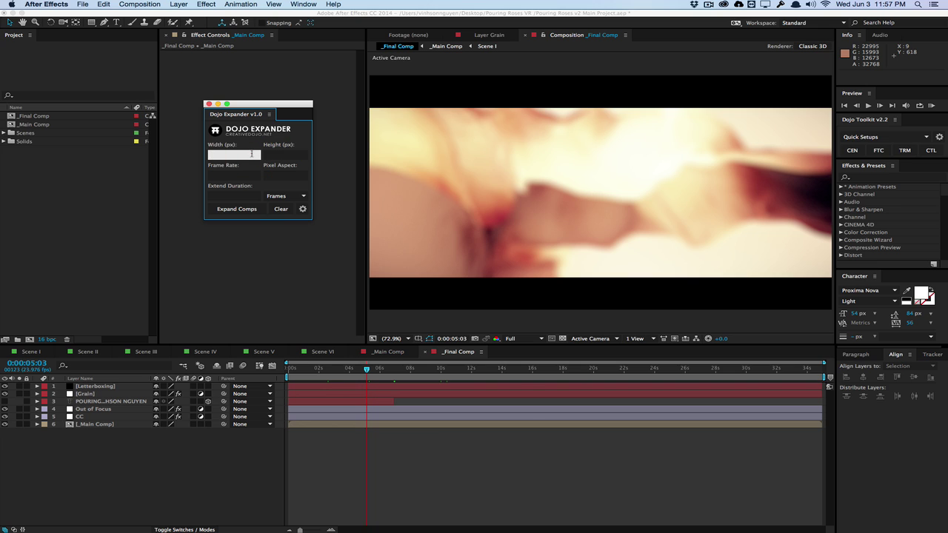
text(1920)
key(Tab)
key(Tab)
key(Tab)
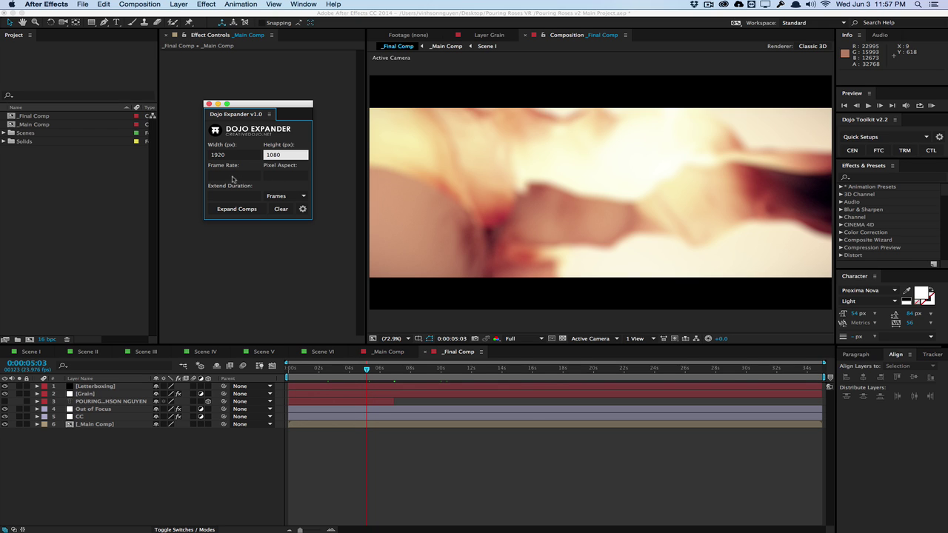
click(233, 178)
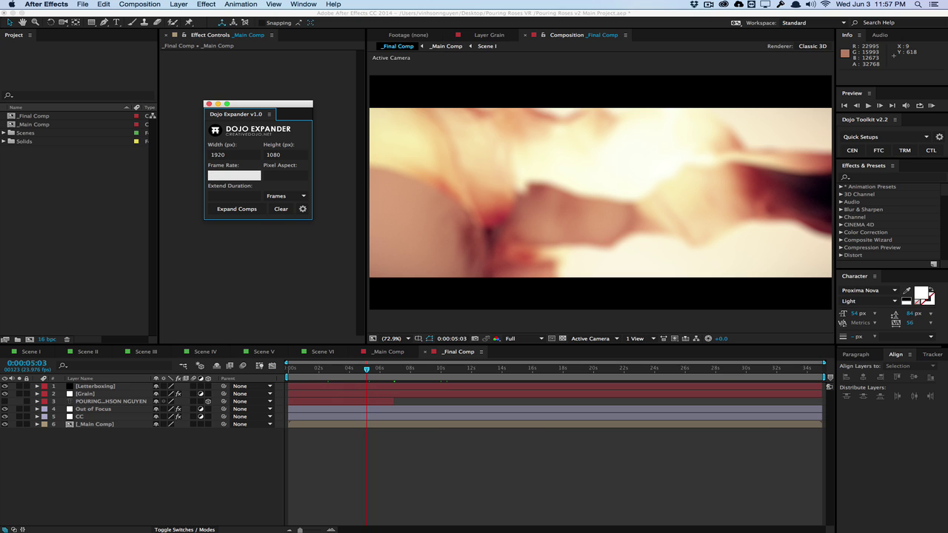
click(271, 186)
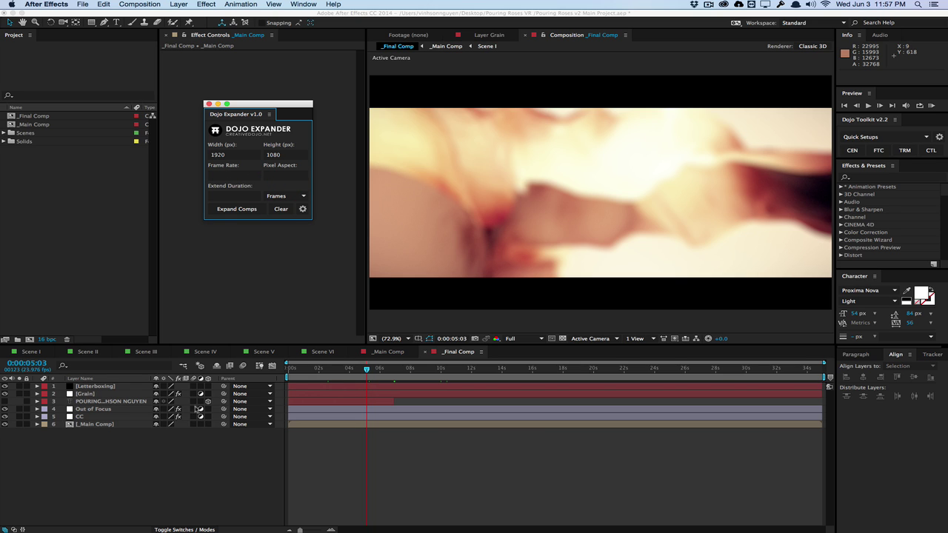
click(139, 454)
click(248, 211)
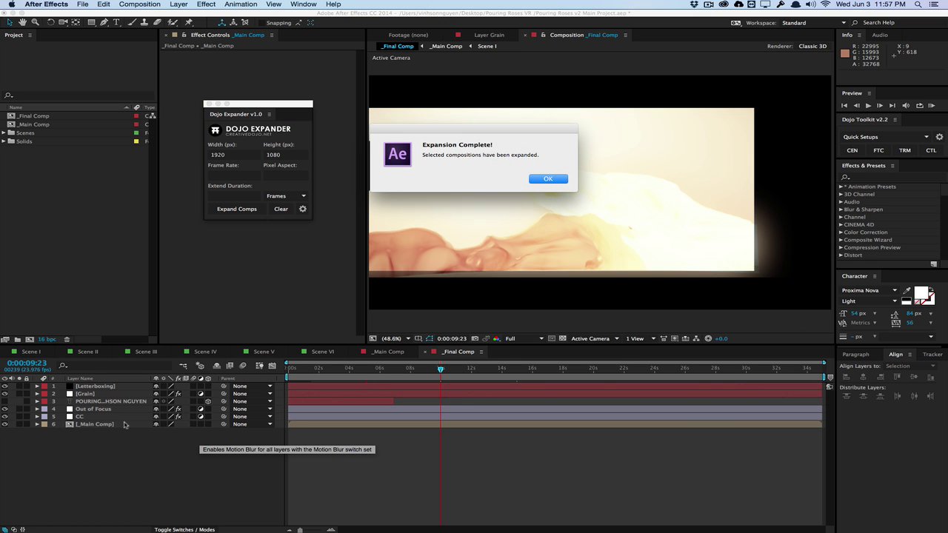
Dismiss the completion message and verify the Scene I comp and BG solid settings.
click(557, 181)
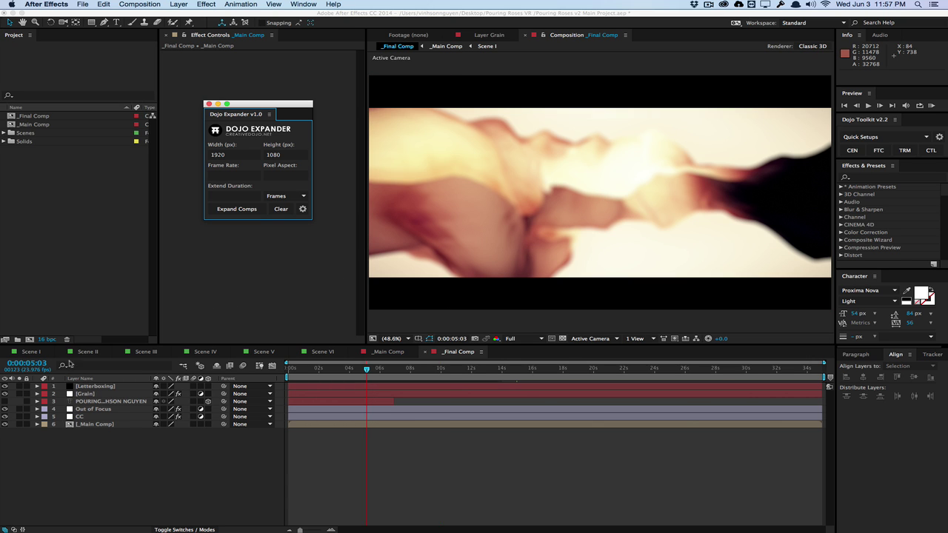
click(31, 352)
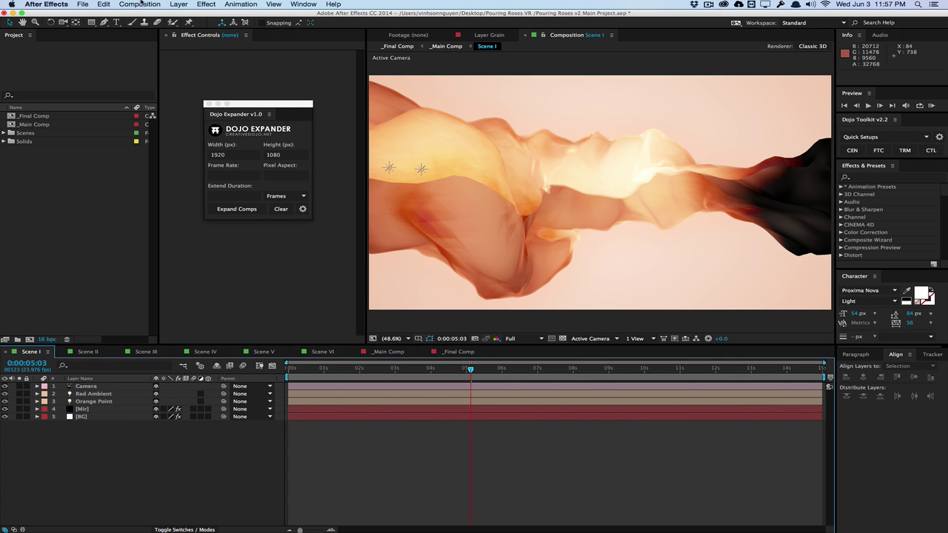
click(140, 4)
click(141, 29)
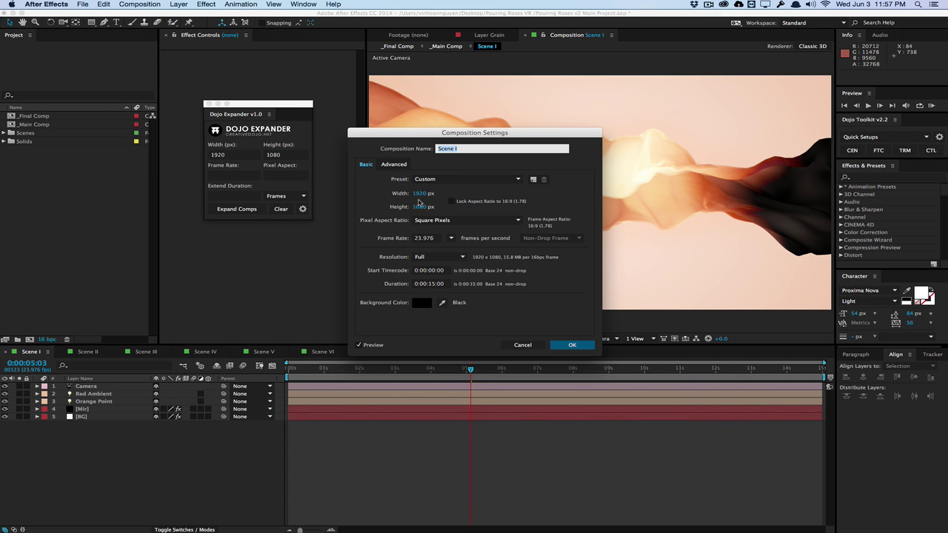
click(524, 345)
click(98, 416)
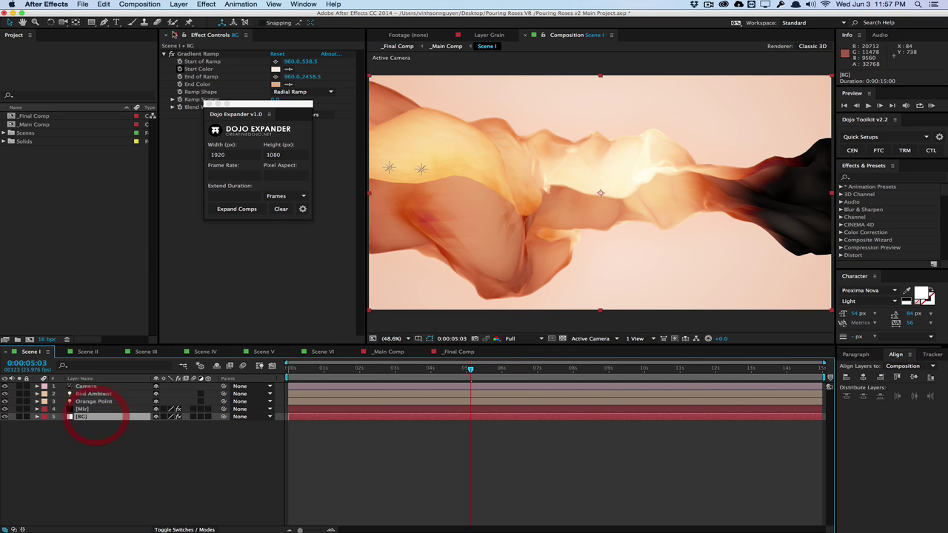
click(178, 4)
click(178, 23)
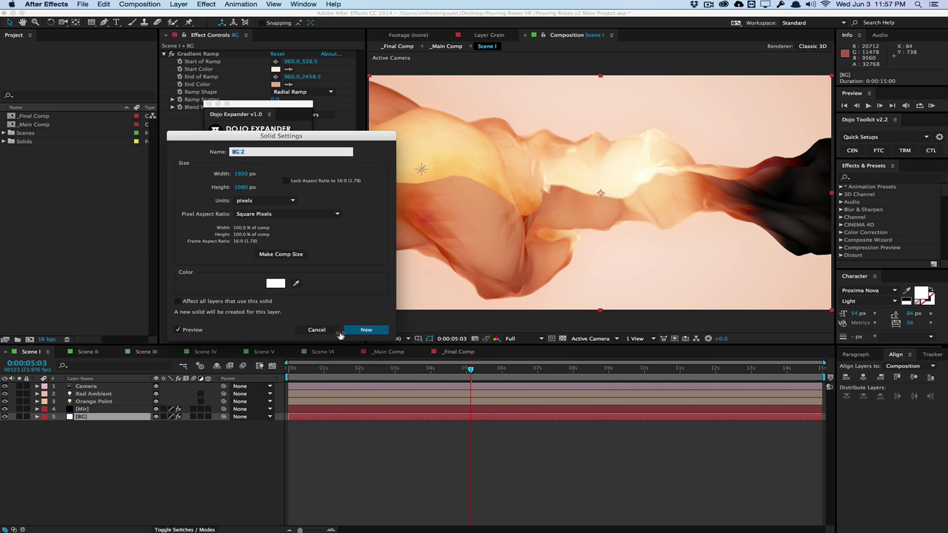
click(323, 331)
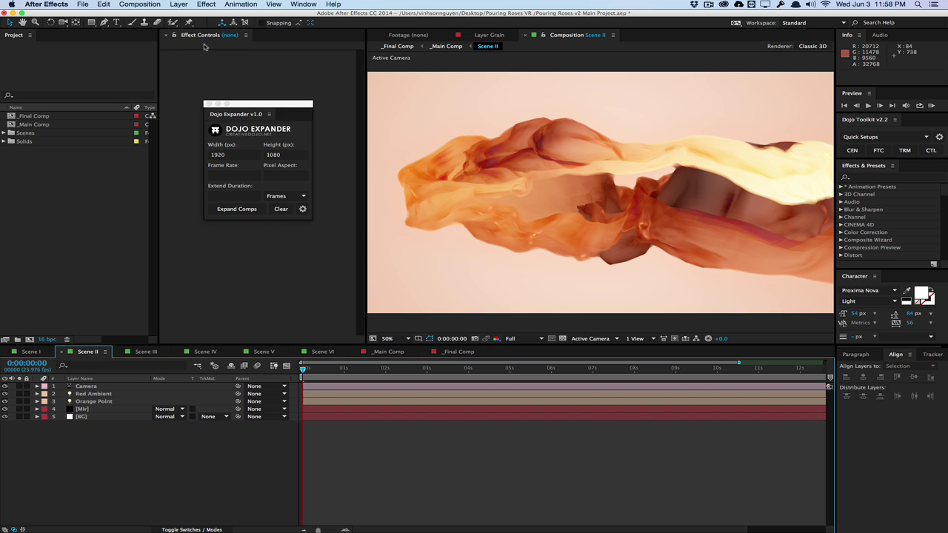
Verify the Scene II composition settings, then browse Scene III and _Main Comp.
click(178, 4)
mouse_move(139, 4)
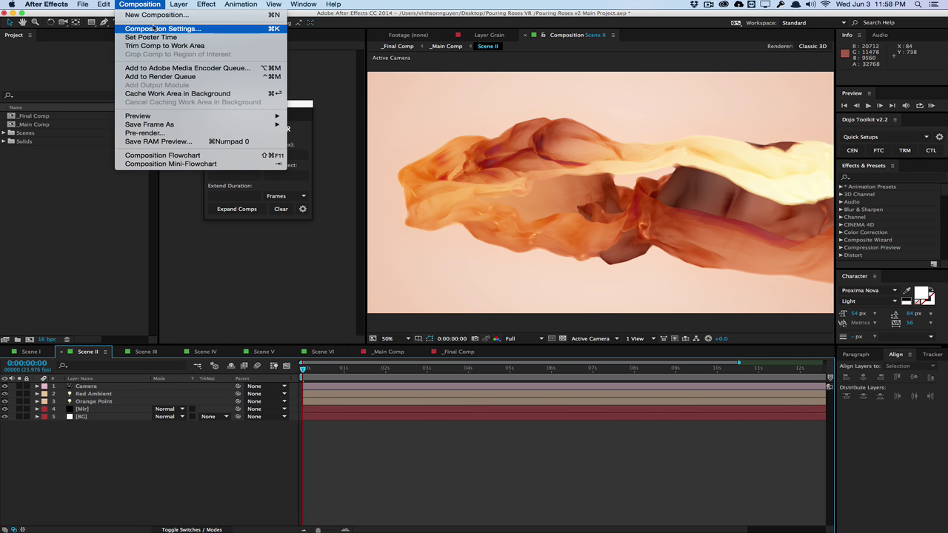
click(152, 28)
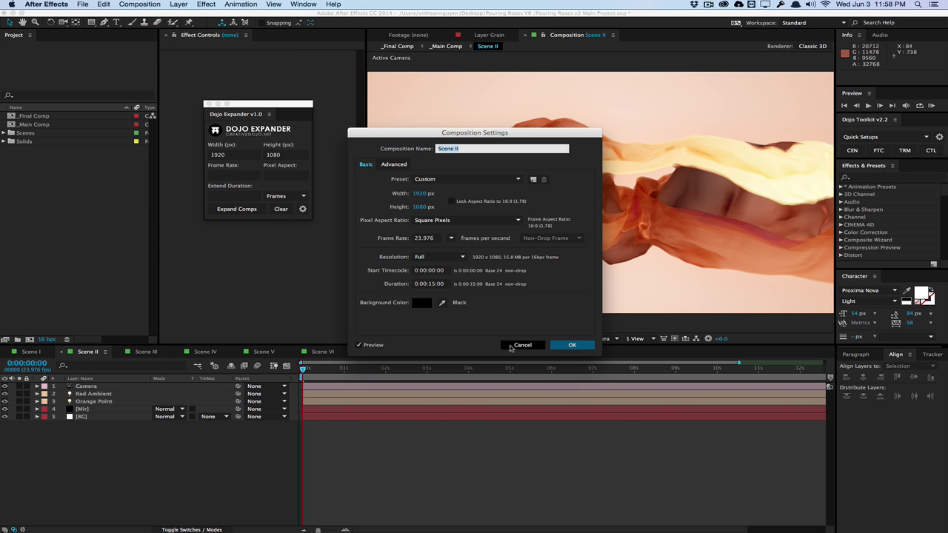
click(518, 345)
click(164, 354)
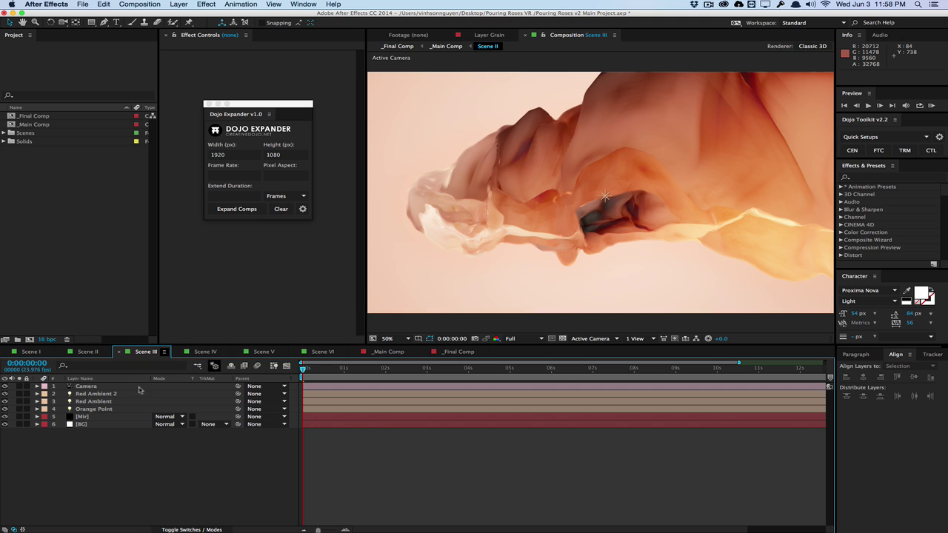
click(367, 353)
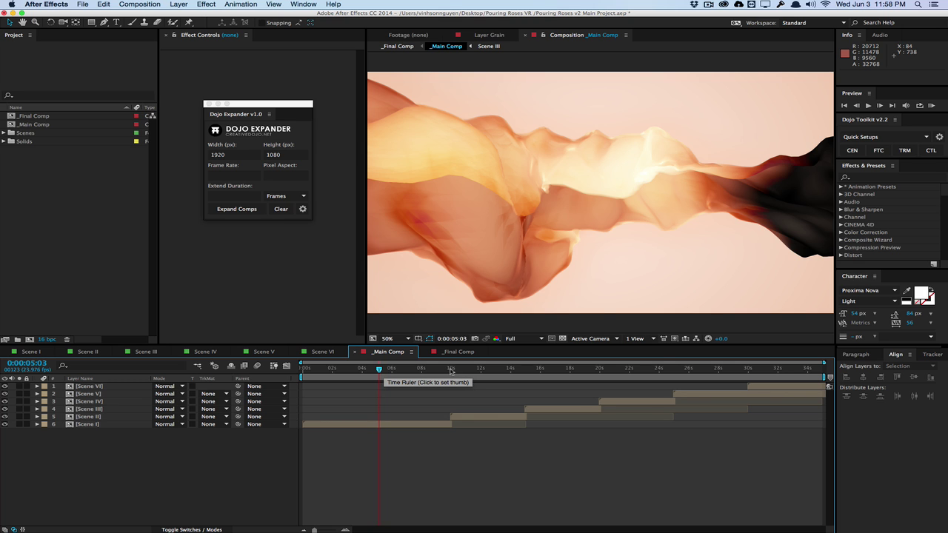
Inspect the Mir layer effects in Scene II, then browse Scene III, Scene IV and _Main Comp.
click(77, 353)
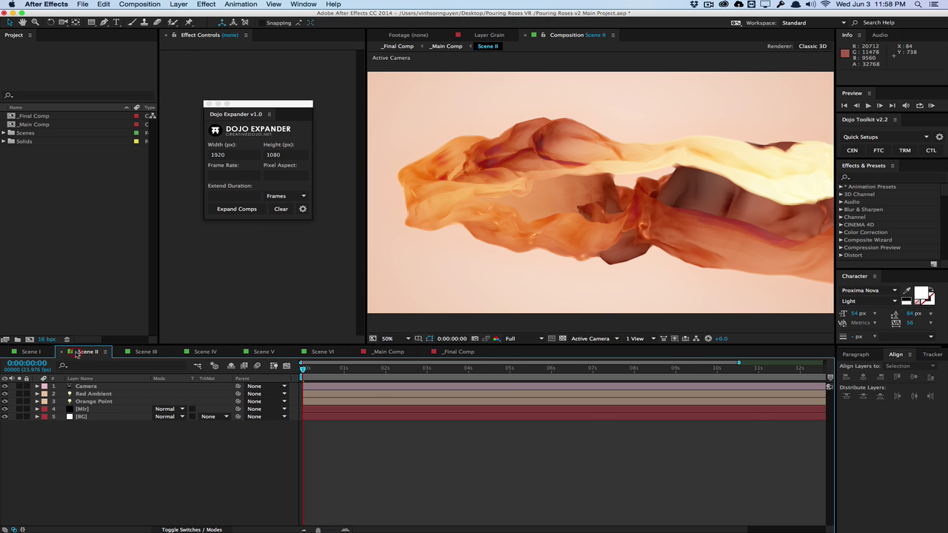
click(79, 409)
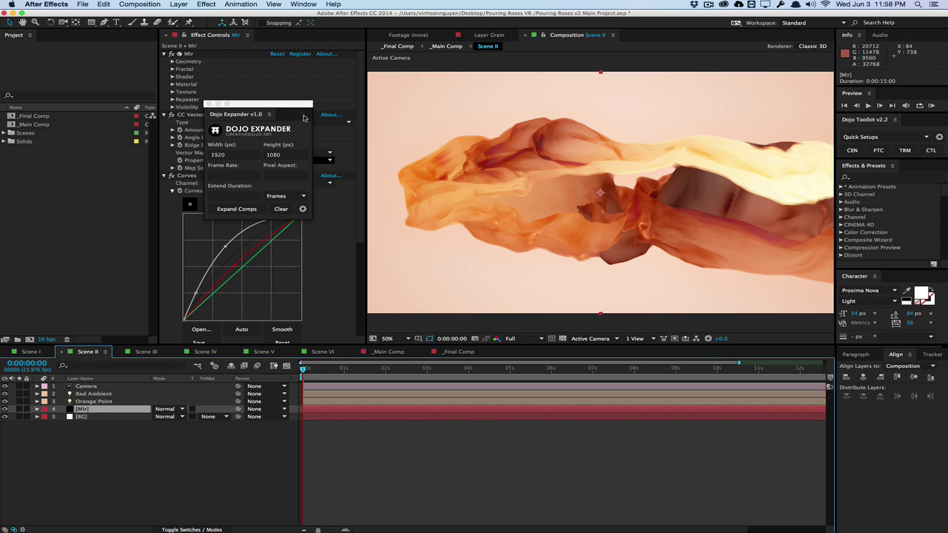
drag(252, 104, 250, 191)
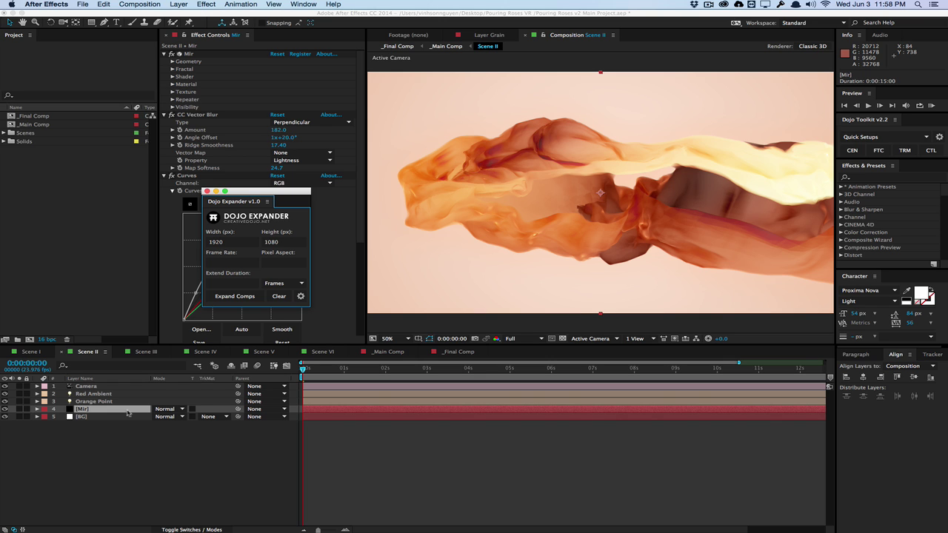
click(146, 352)
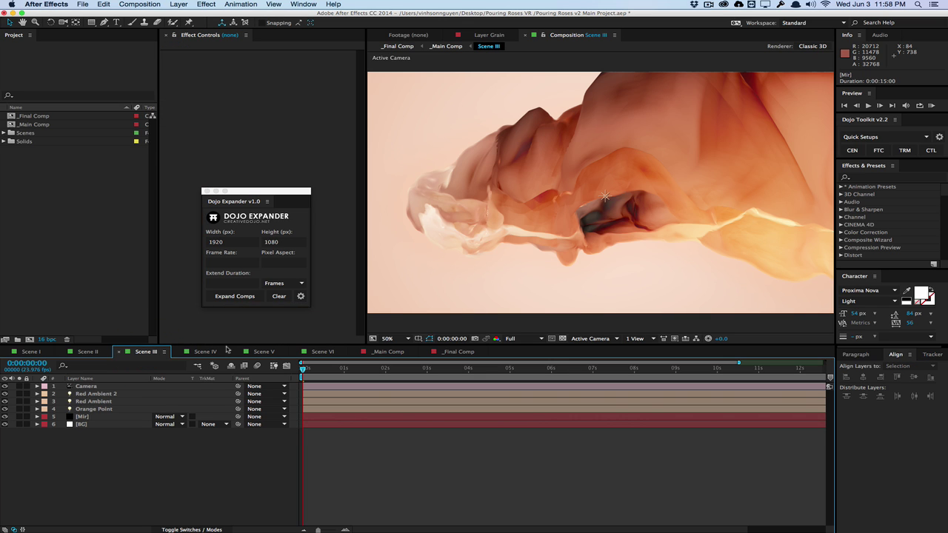
click(215, 352)
click(389, 352)
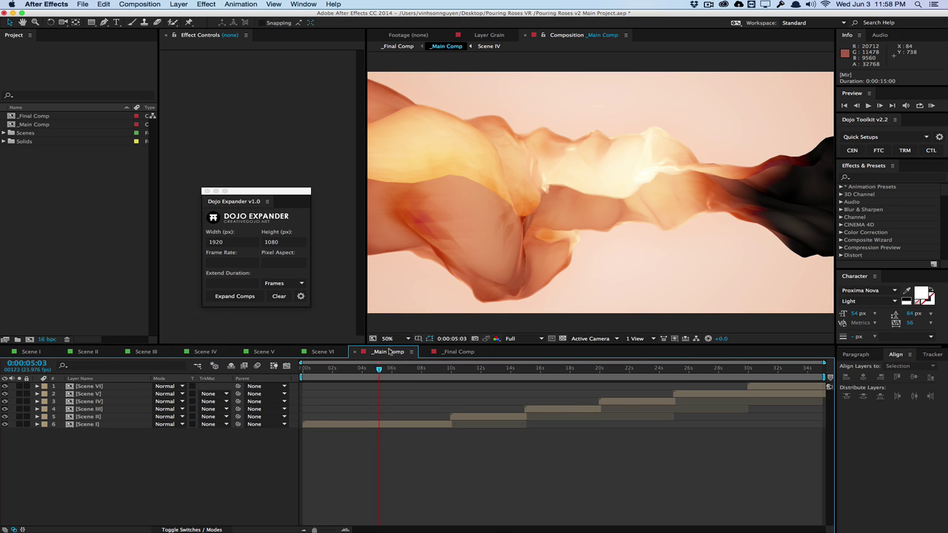
drag(257, 192, 261, 174)
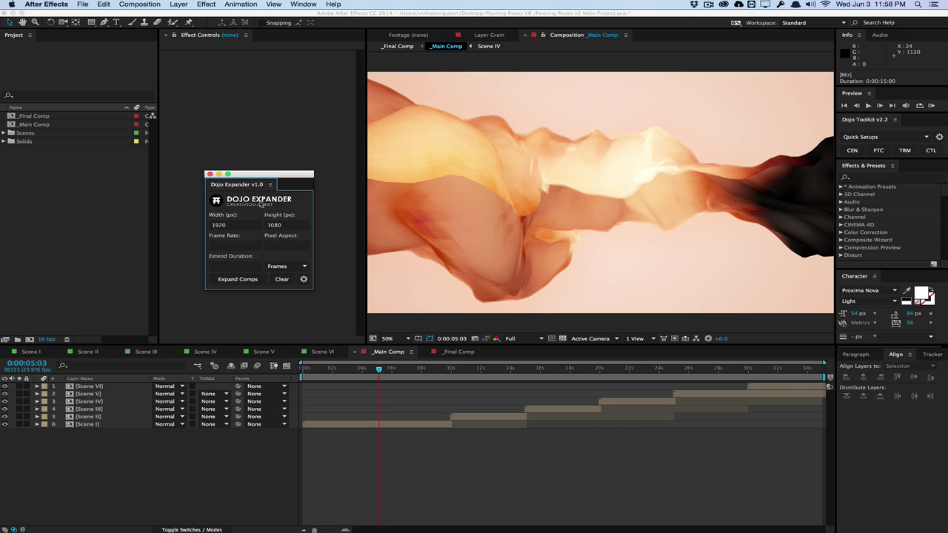
drag(263, 175, 268, 137)
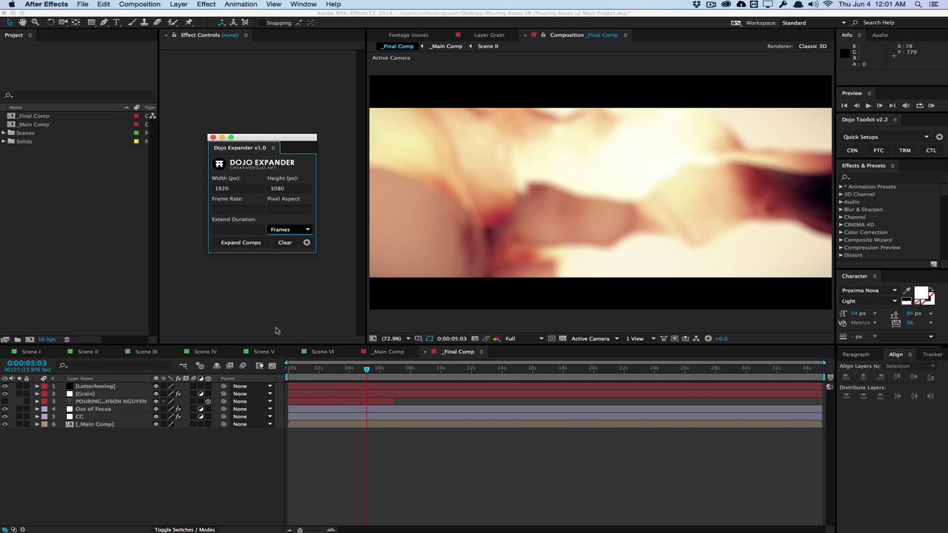
Enter an extend duration of 2 in Dojo Expander with Seconds as the unit.
click(248, 231)
text(2)
click(297, 234)
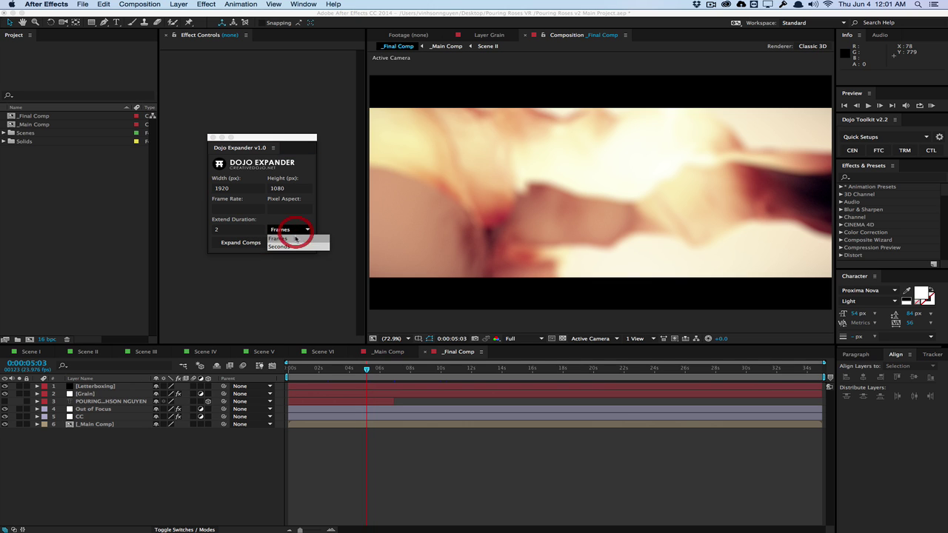
click(291, 245)
click(258, 240)
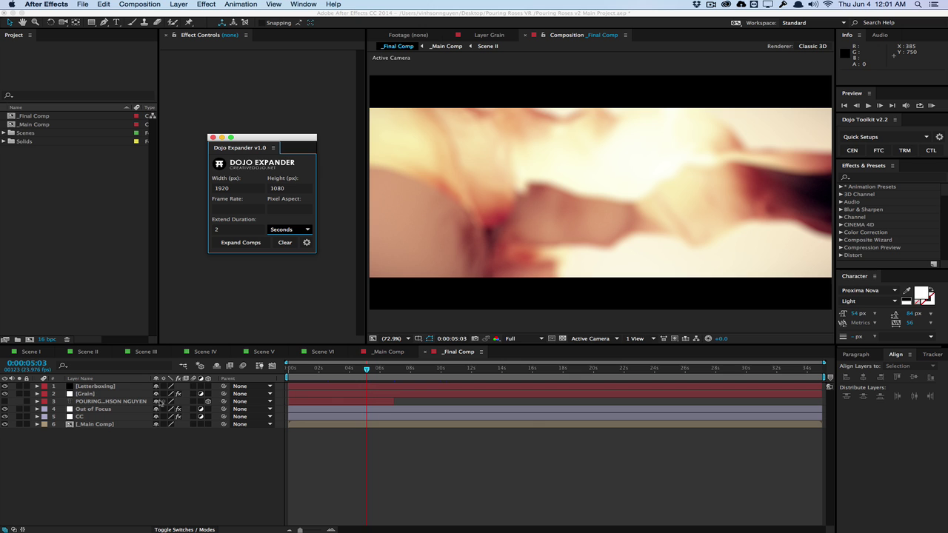
Select the Letterboxing, Grain, Out of Focus, CC and _Main Comp layers in _Final Comp.
click(116, 417)
click(112, 409)
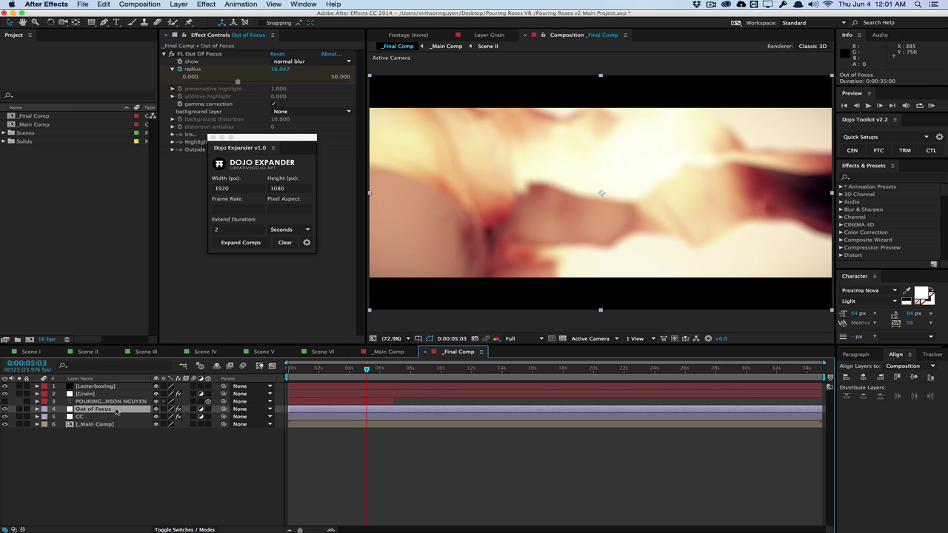
click(115, 394)
click(116, 387)
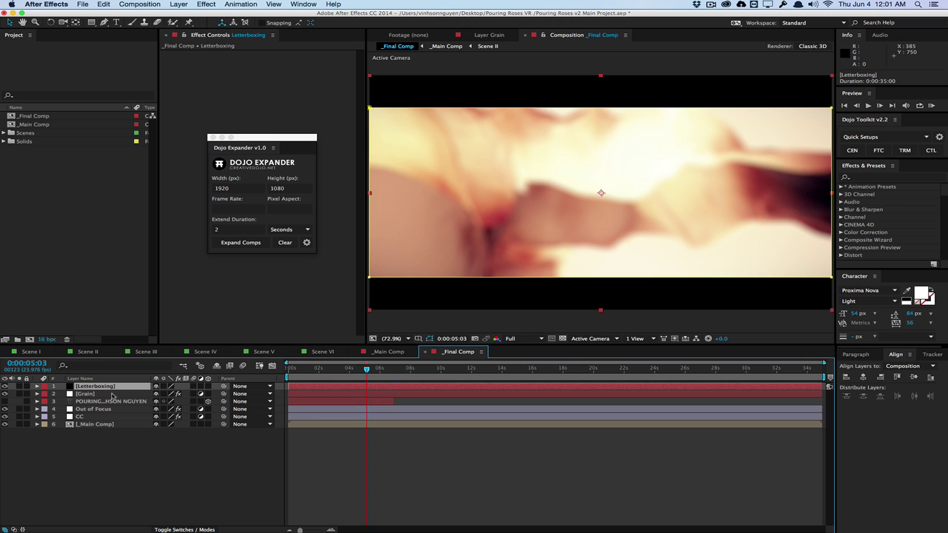
shift+click(112, 394)
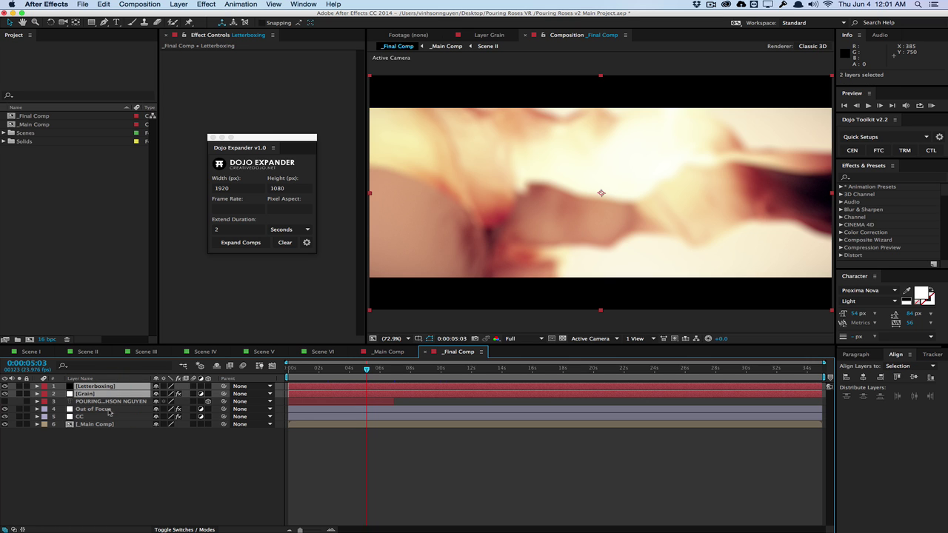
shift+click(107, 409)
shift+click(107, 417)
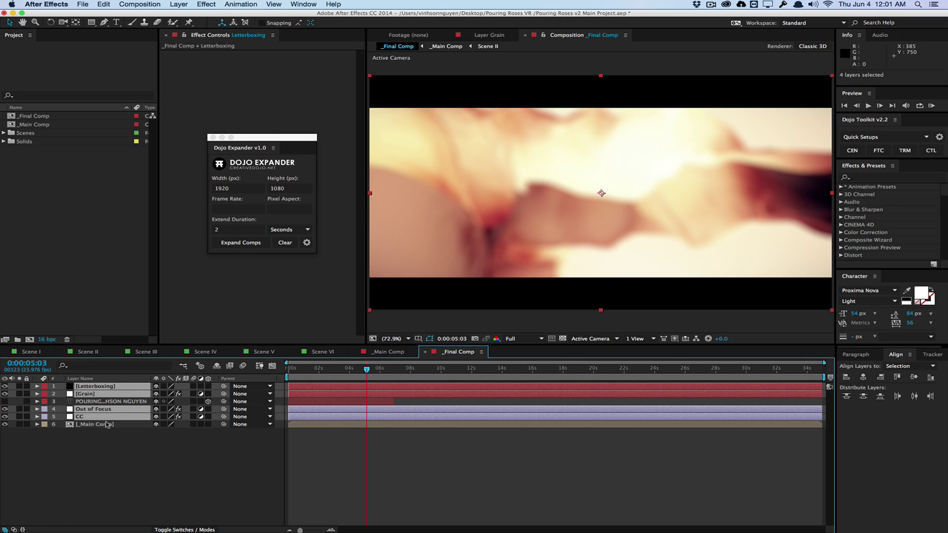
shift+click(108, 424)
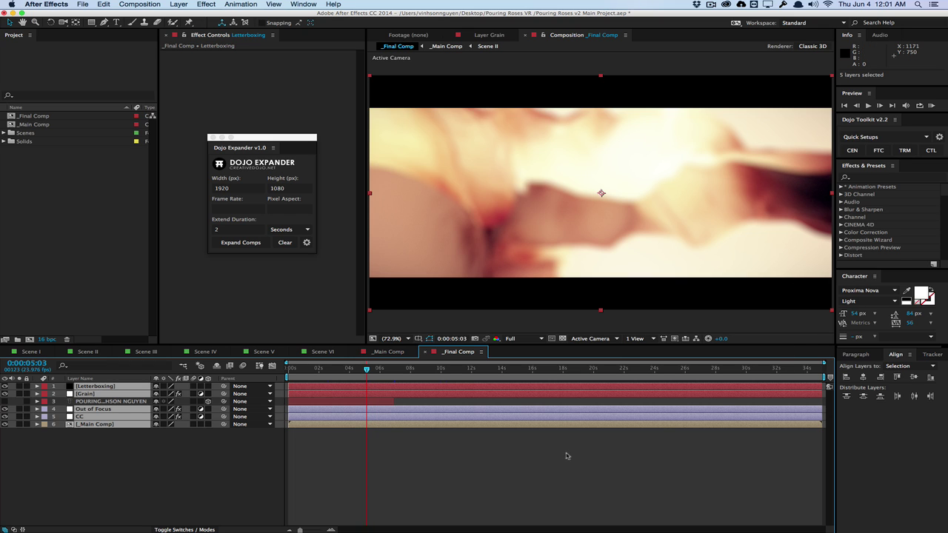
click(283, 173)
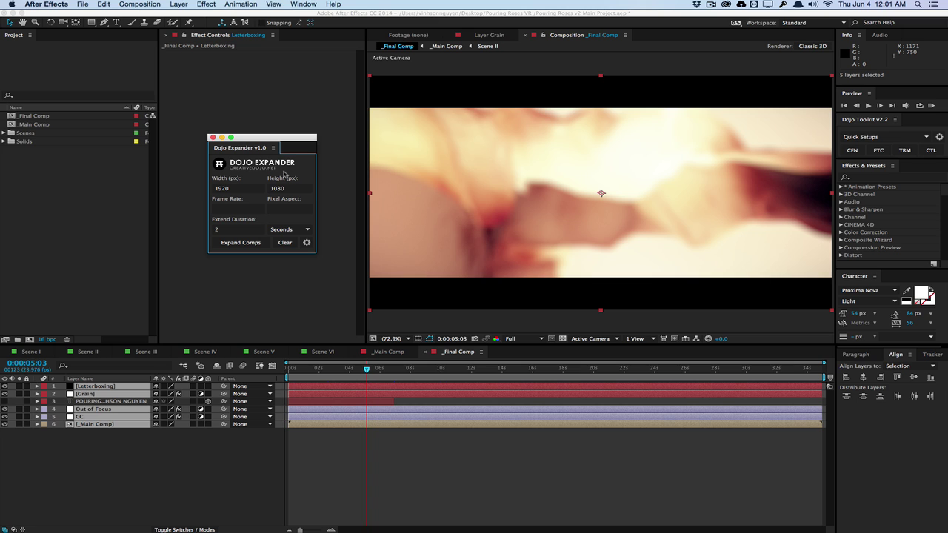